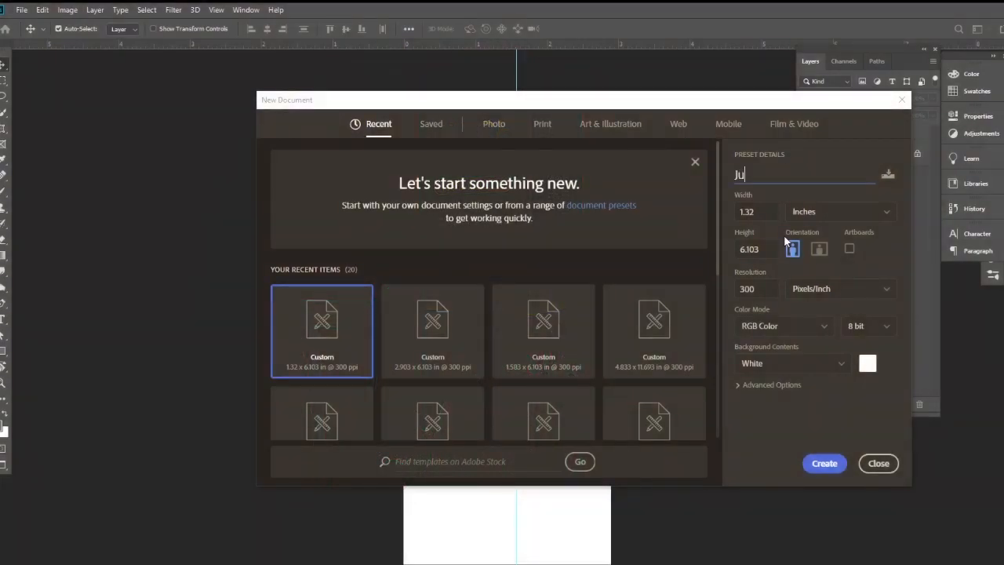
# Step: Create a new 2.903 x 6.103 inch document at 300 pixels/inch named "Juice Carton Design"
pyautogui.write('ice')
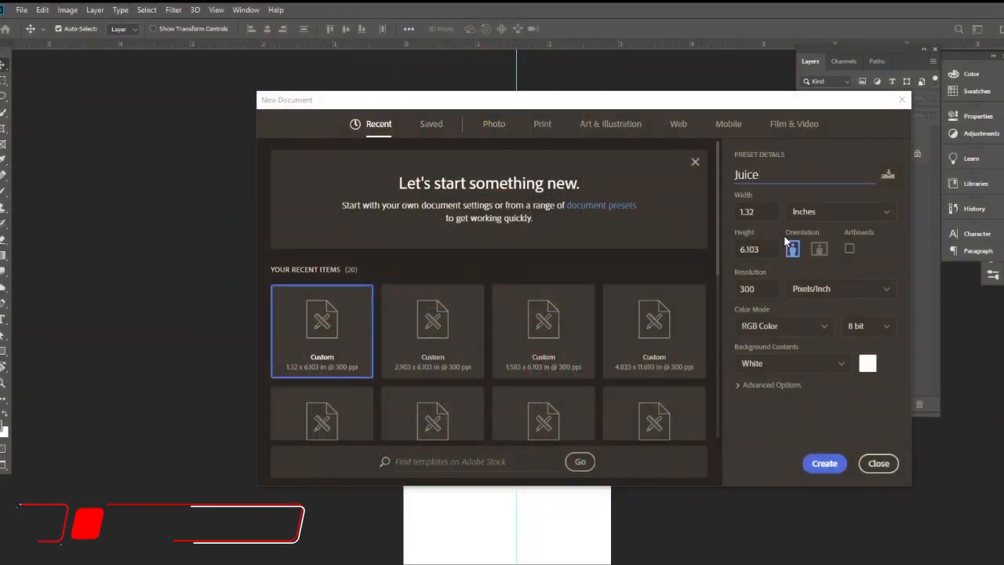
pyautogui.write(' Carton')
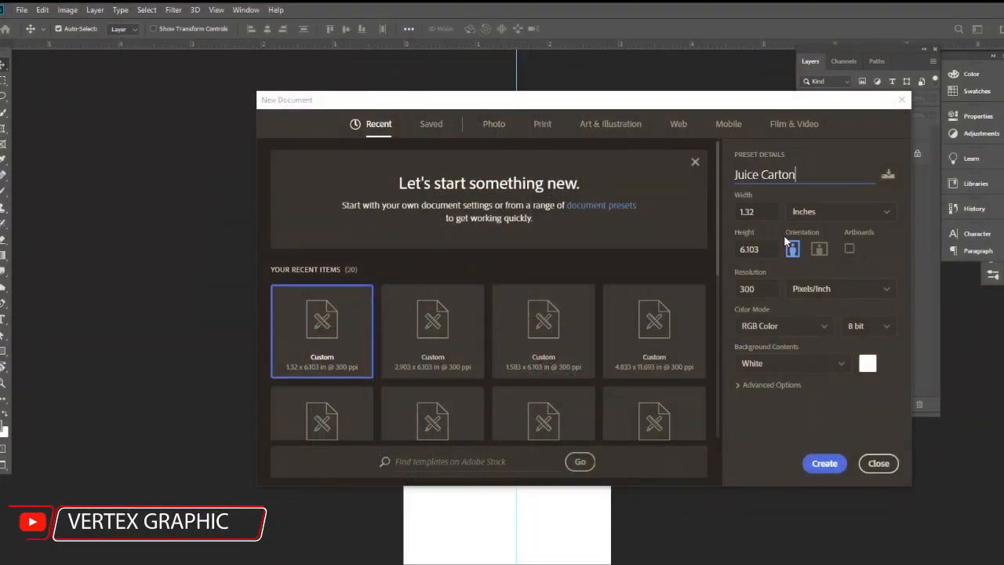
pyautogui.write(' Design')
pyautogui.click(434, 353)
pyautogui.click(766, 211)
pyautogui.click(768, 249)
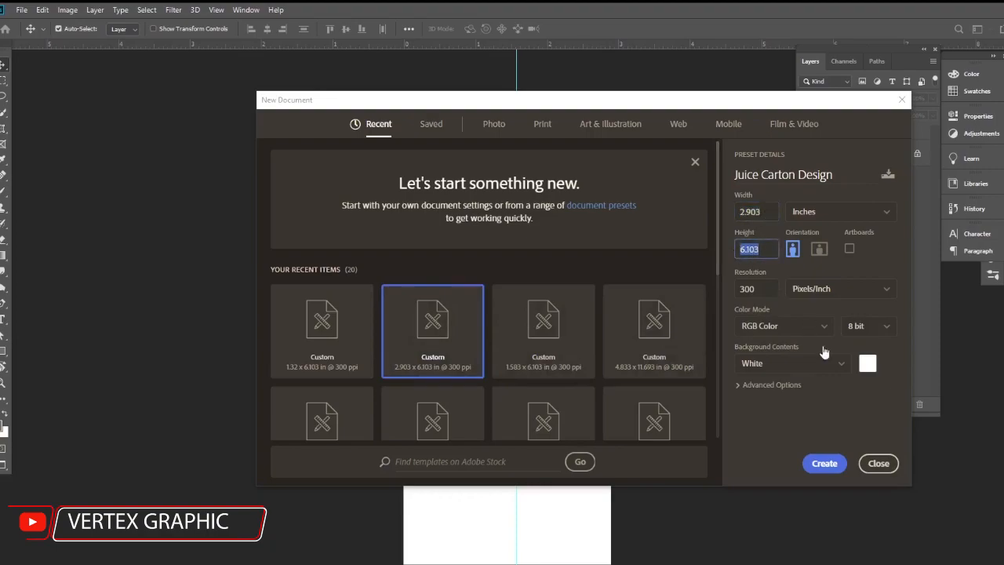
pyautogui.click(822, 465)
# Step: Place guides along all four edges of the canvas: two vertical and two horizontal
pyautogui.moveTo(0, 538); pyautogui.dragTo(387, 531)
pyautogui.moveTo(1, 541); pyautogui.dragTo(594, 549)
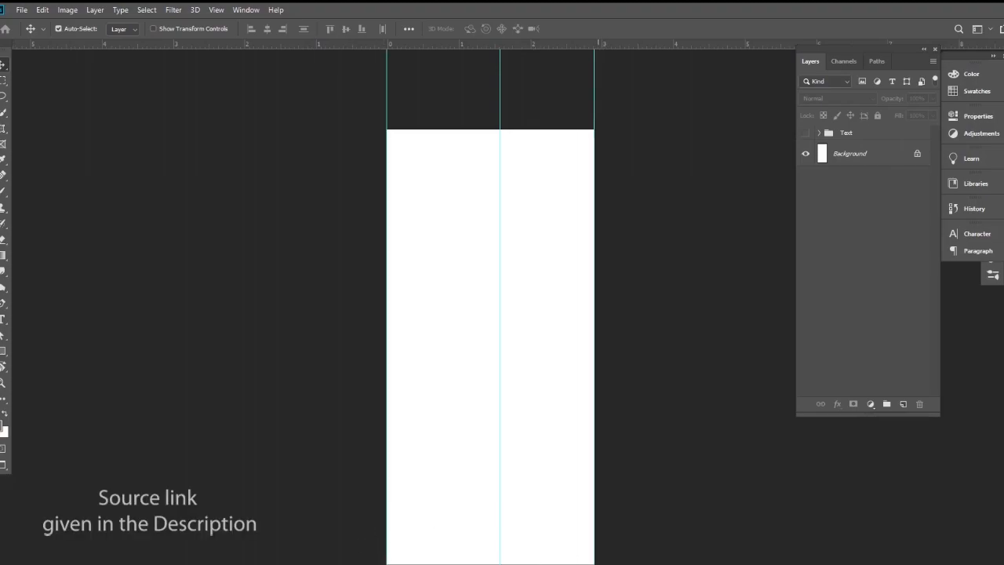
pyautogui.moveTo(336, 44); pyautogui.dragTo(338, 129)
pyautogui.moveTo(338, 45); pyautogui.dragTo(376, 563)
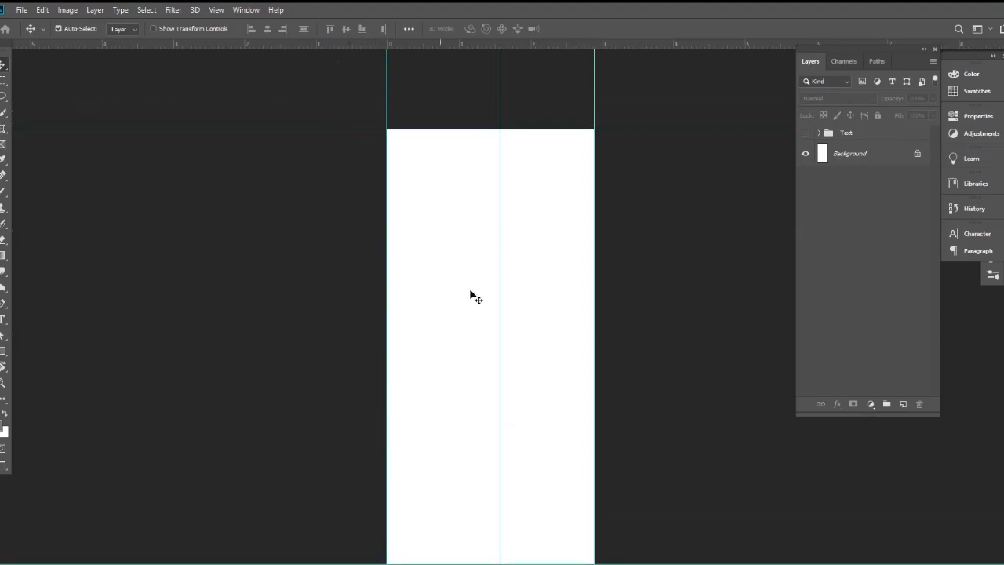
# Step: Add a Solid Color fill layer above the Background in near-black #131313
pyautogui.moveTo(470, 268)
pyautogui.mouseDown()
pyautogui.moveTo(488, 280)
pyautogui.moveTo(449, 254)
pyautogui.moveTo(458, 256)
pyautogui.mouseUp()
pyautogui.click(872, 162)
pyautogui.click(876, 404)
pyautogui.click(899, 192)
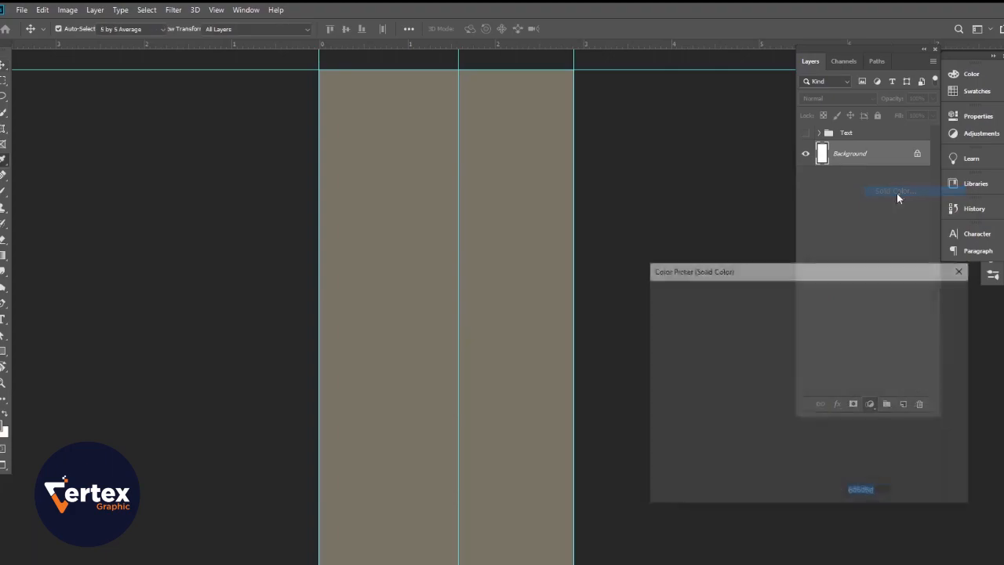
pyautogui.moveTo(683, 414)
pyautogui.mouseDown()
pyautogui.moveTo(652, 442)
pyautogui.moveTo(634, 441)
pyautogui.mouseUp()
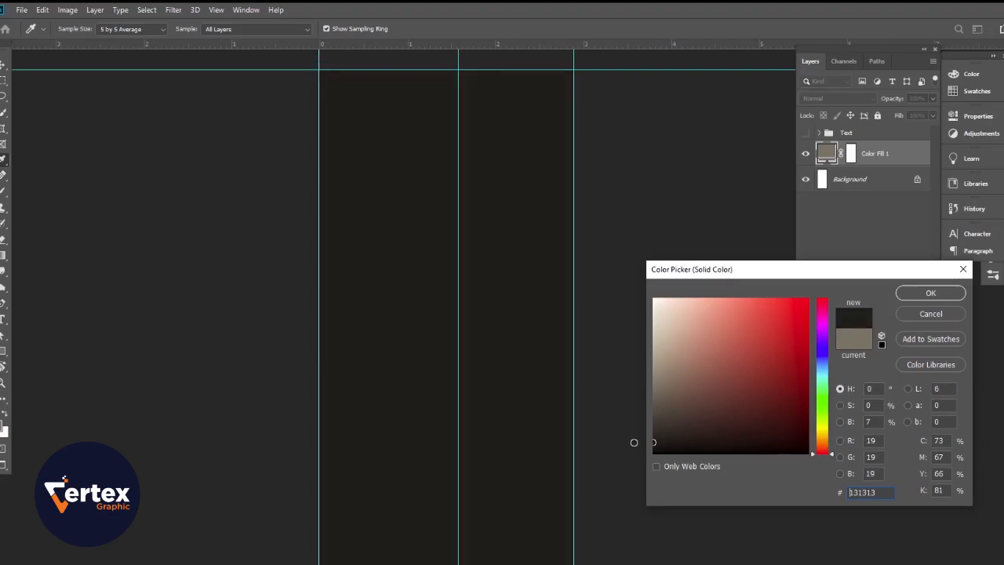
pyautogui.click(945, 293)
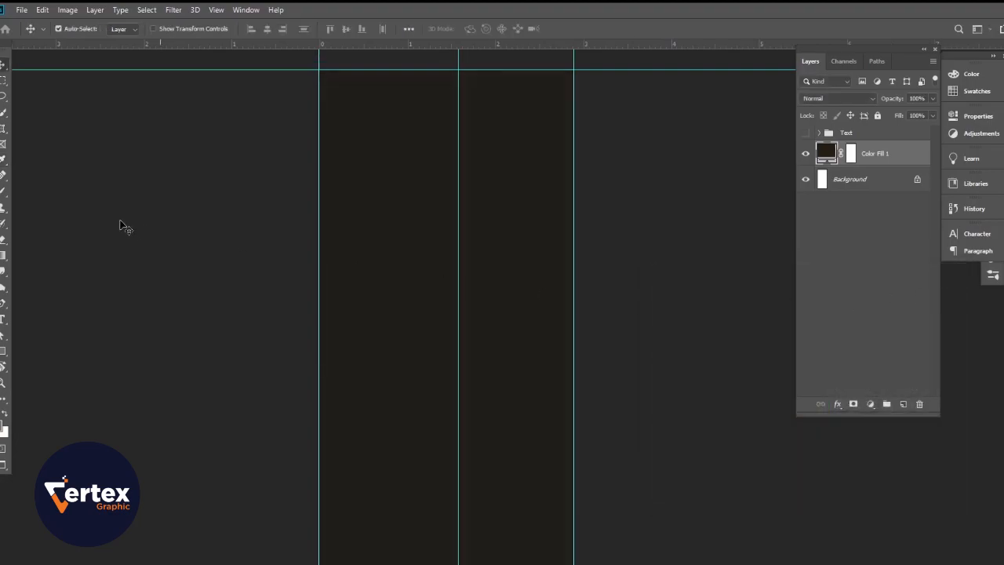
# Step: Change the colour of the Color Fill 1 layer to a dark red
pyautogui.scroll(-1, 458, 307)
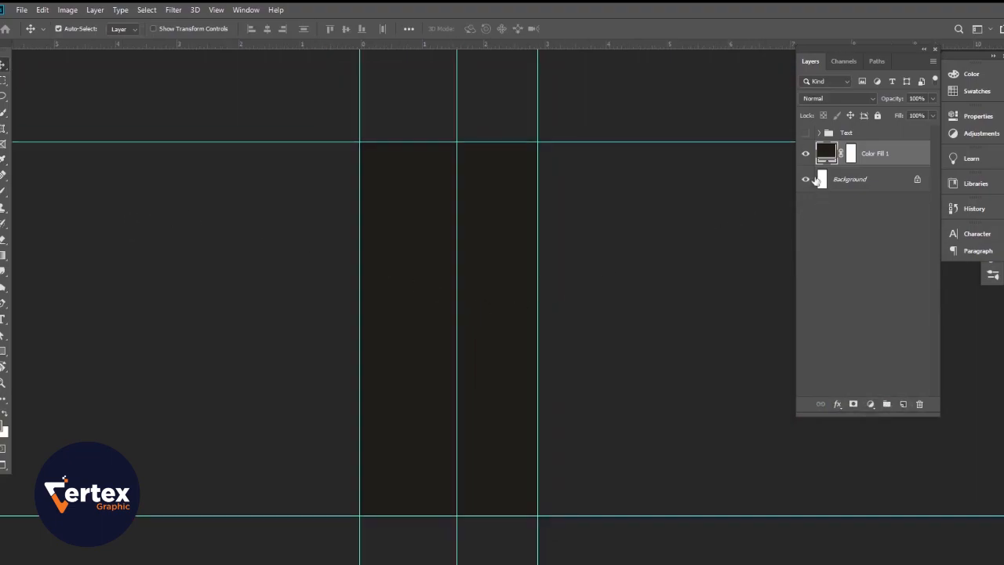
pyautogui.doubleClick(825, 154)
pyautogui.moveTo(795, 405); pyautogui.dragTo(806, 426)
pyautogui.click(931, 293)
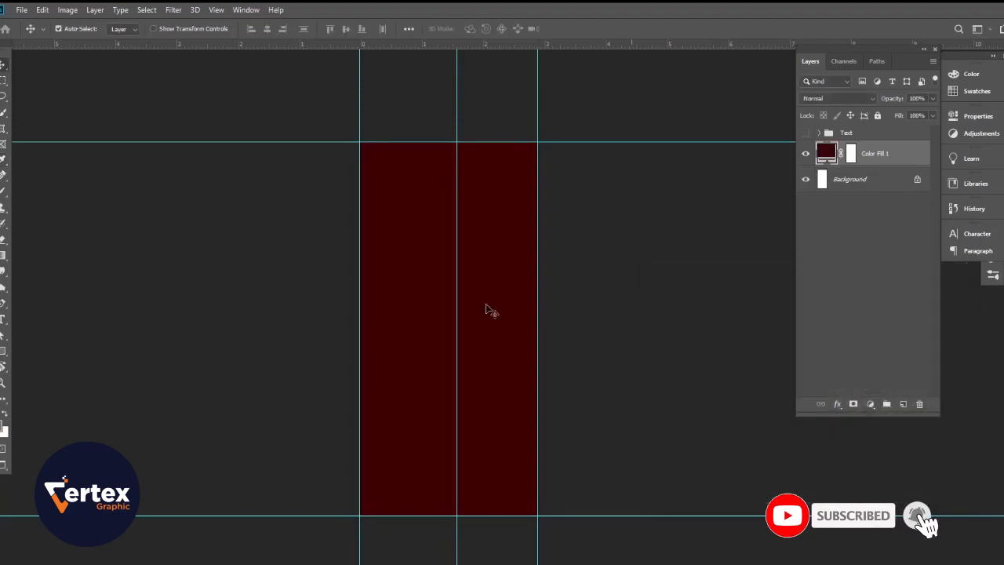
# Step: Draw a rectangle shape of about 1003 x 1972 px covering the canvas and give it a gradient fill
pyautogui.scroll(1, 464, 294)
pyautogui.scroll(2, 464, 294)
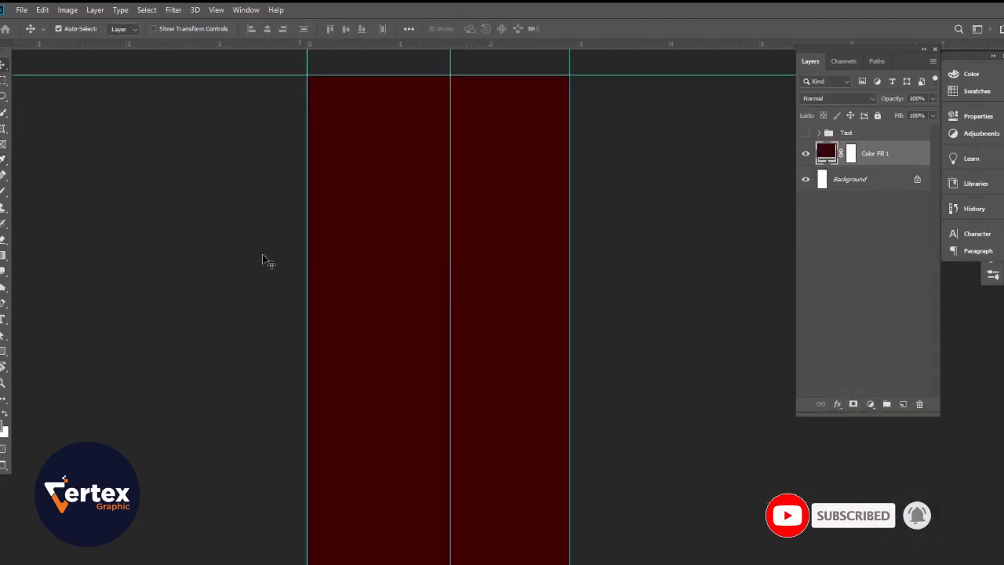
pyautogui.click(3, 350)
pyautogui.moveTo(287, 61); pyautogui.dragTo(564, 558)
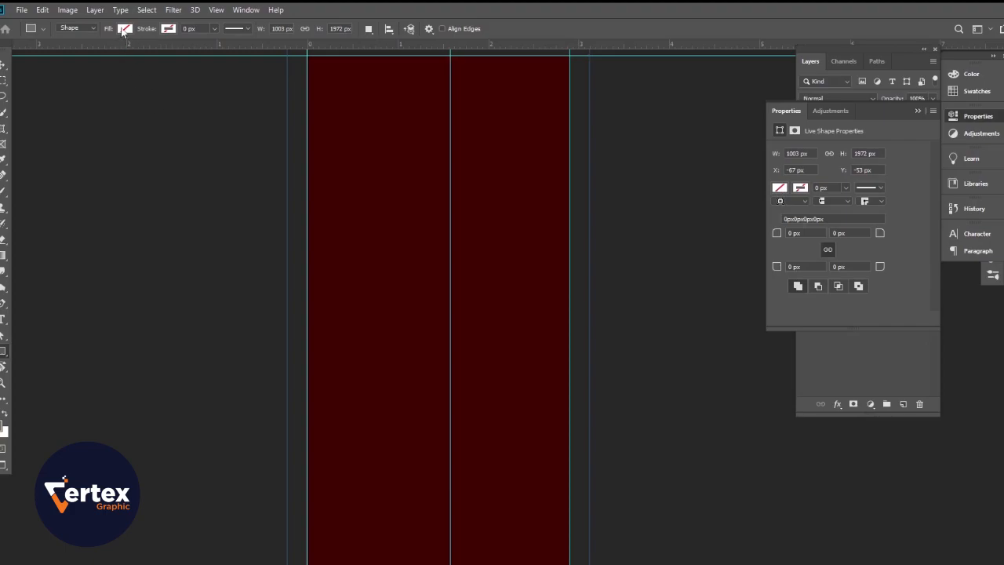
pyautogui.click(123, 29)
pyautogui.click(121, 53)
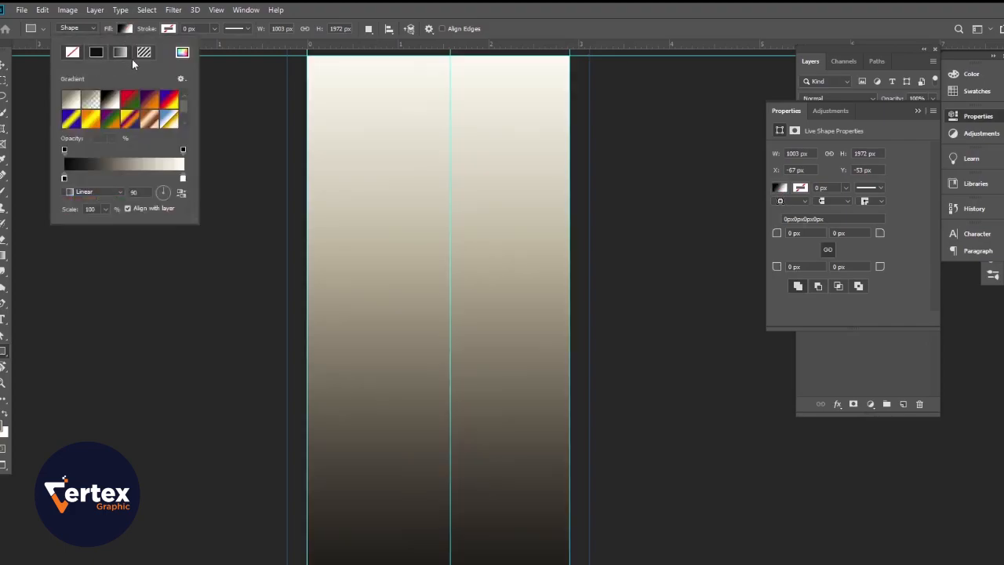
# Step: Make the rectangle's gradient a Noise type with transparency added and randomize it to reddish-brown tones
pyautogui.click(133, 164)
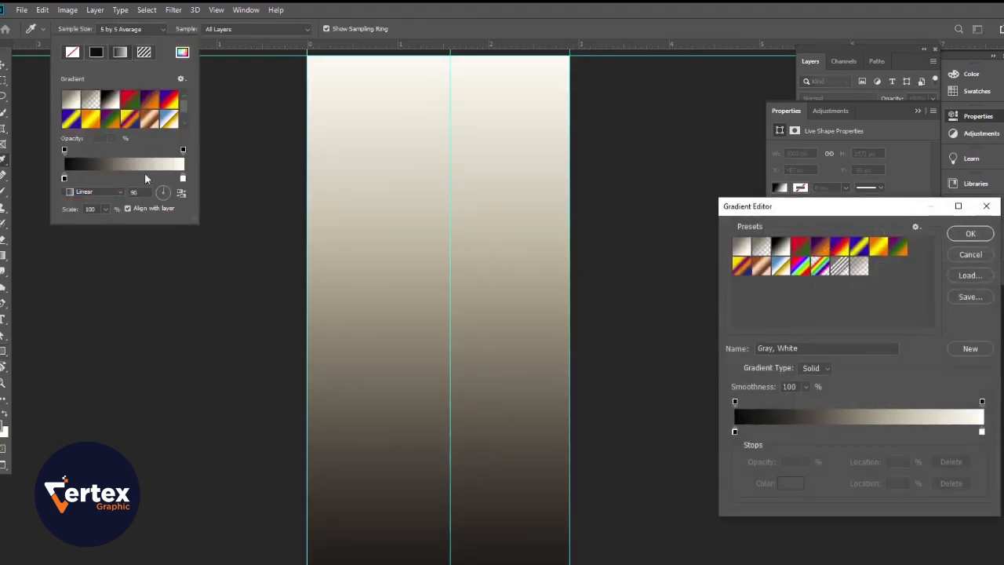
pyautogui.click(821, 368)
pyautogui.click(817, 387)
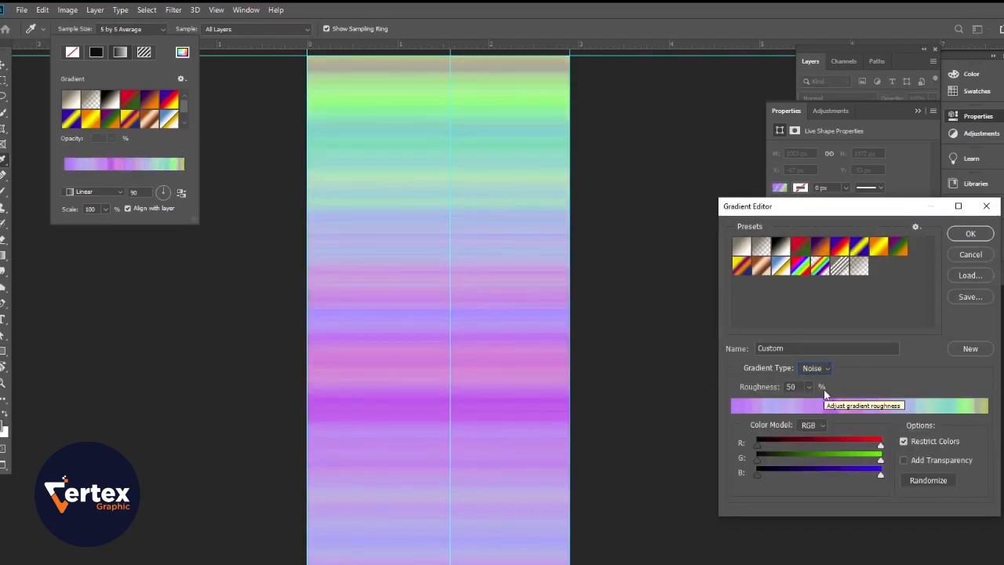
pyautogui.click(911, 459)
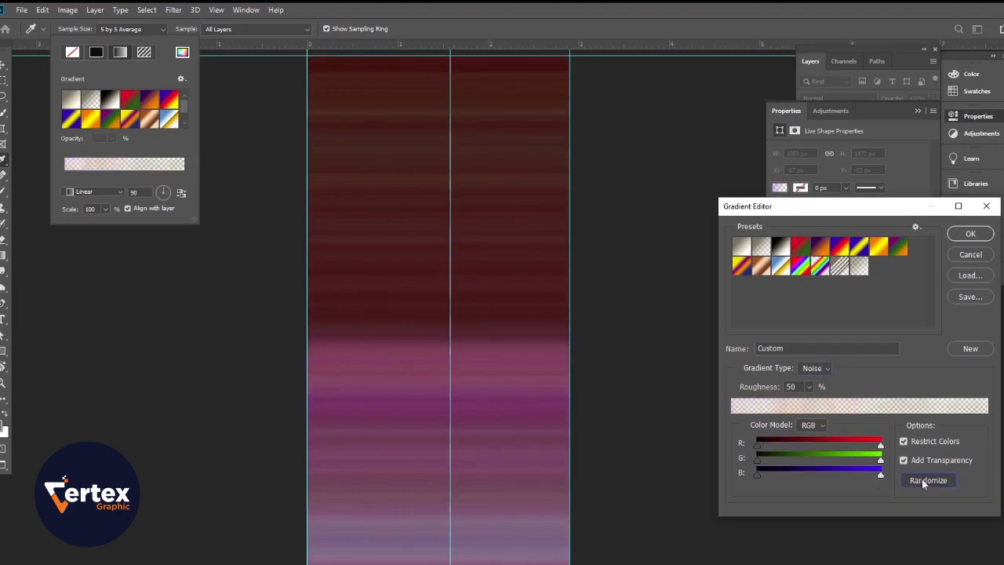
pyautogui.click(923, 481)
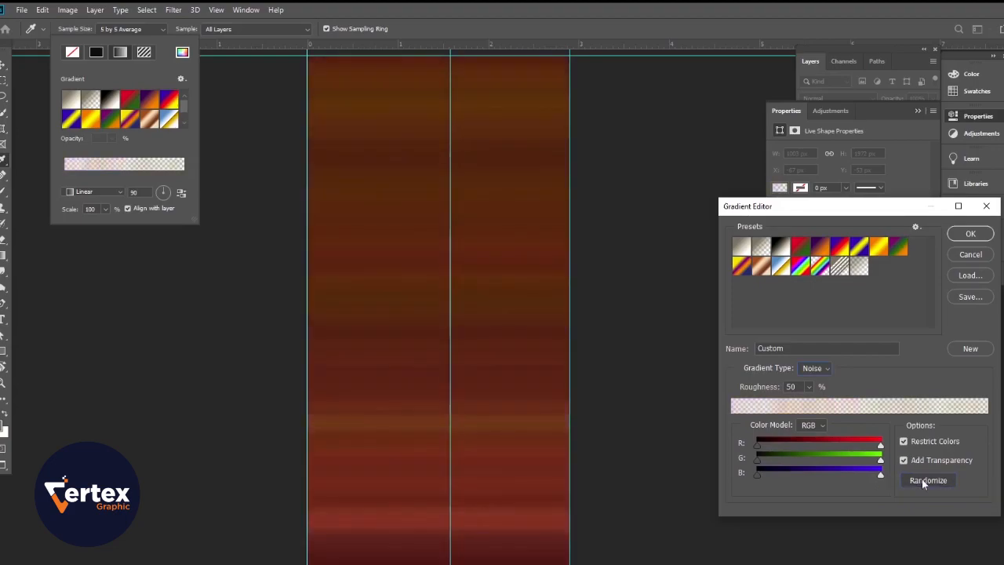
pyautogui.click(971, 234)
# Step: Set the rectangle's gradient style to Radial with a scale of 78%
pyautogui.click(107, 193)
pyautogui.click(101, 210)
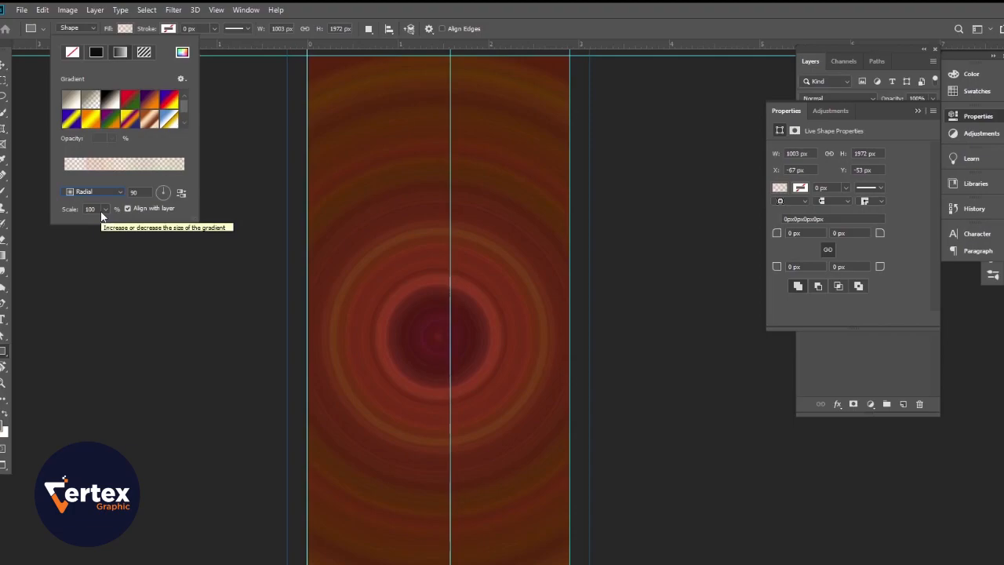
pyautogui.moveTo(73, 211)
pyautogui.mouseDown()
pyautogui.moveTo(49, 217)
pyautogui.moveTo(60, 217)
pyautogui.mouseUp()
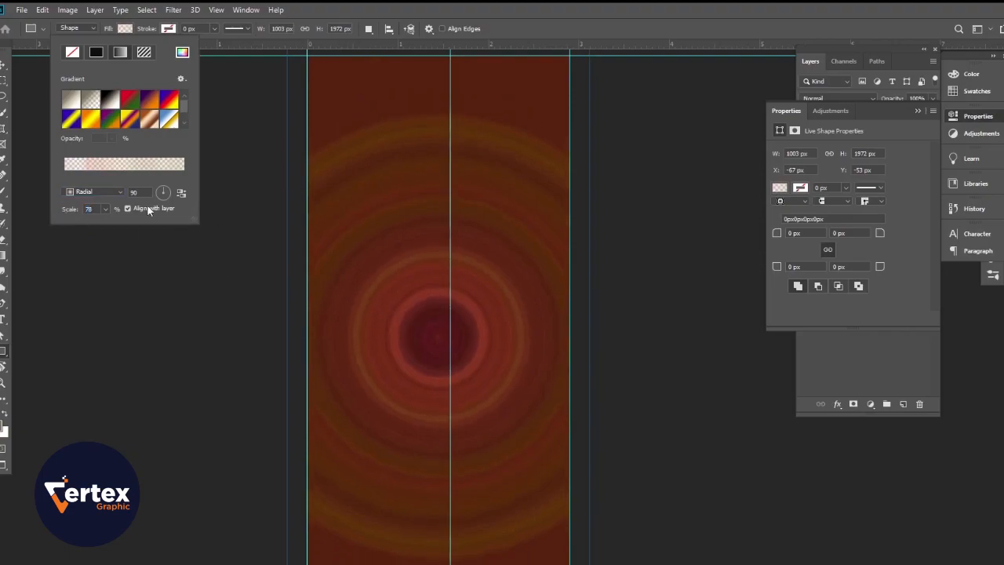
# Step: Try the Angle, Reflected and Diamond gradient styles on the rectangle and return to Radial
pyautogui.click(98, 191)
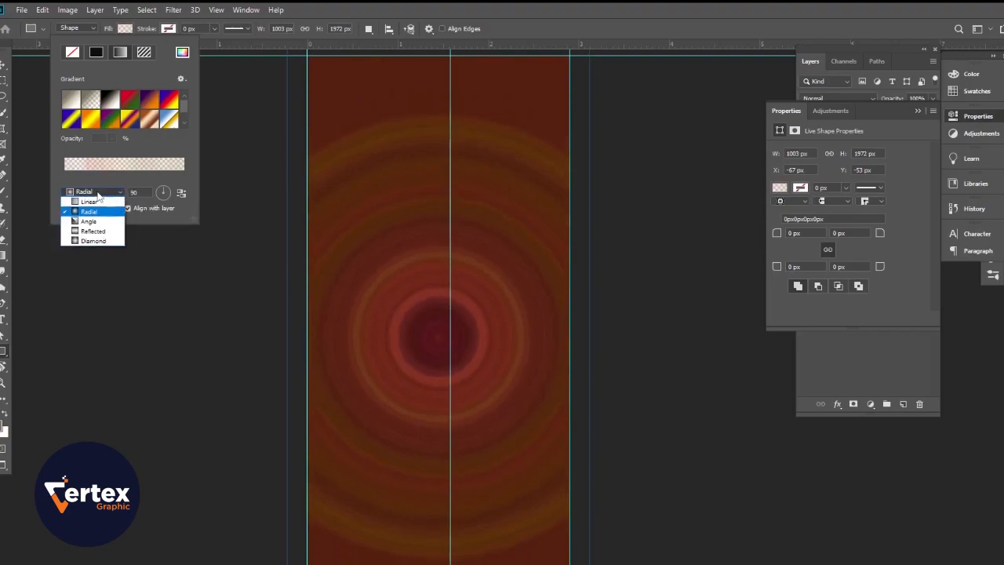
pyautogui.click(88, 218)
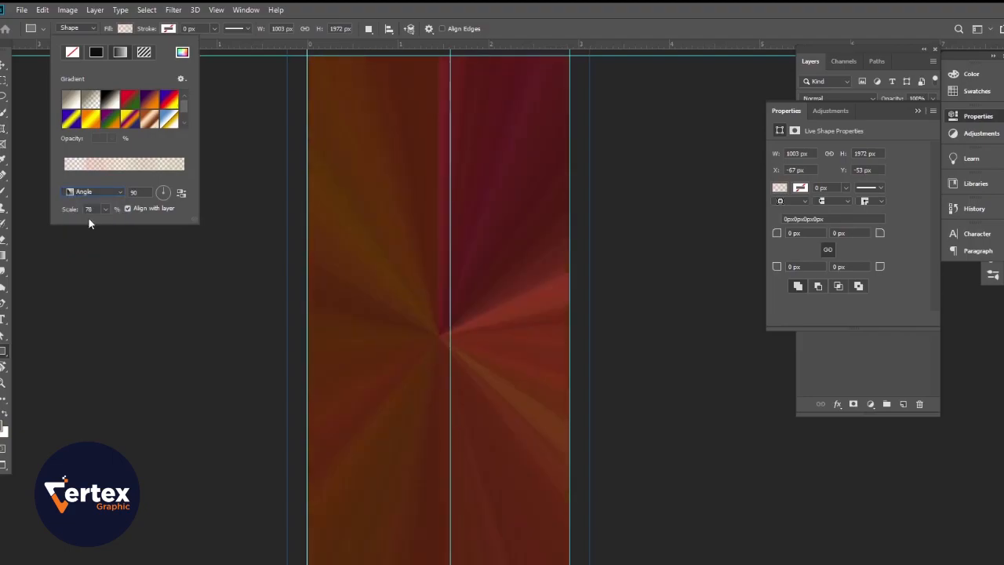
pyautogui.click(95, 193)
pyautogui.click(93, 232)
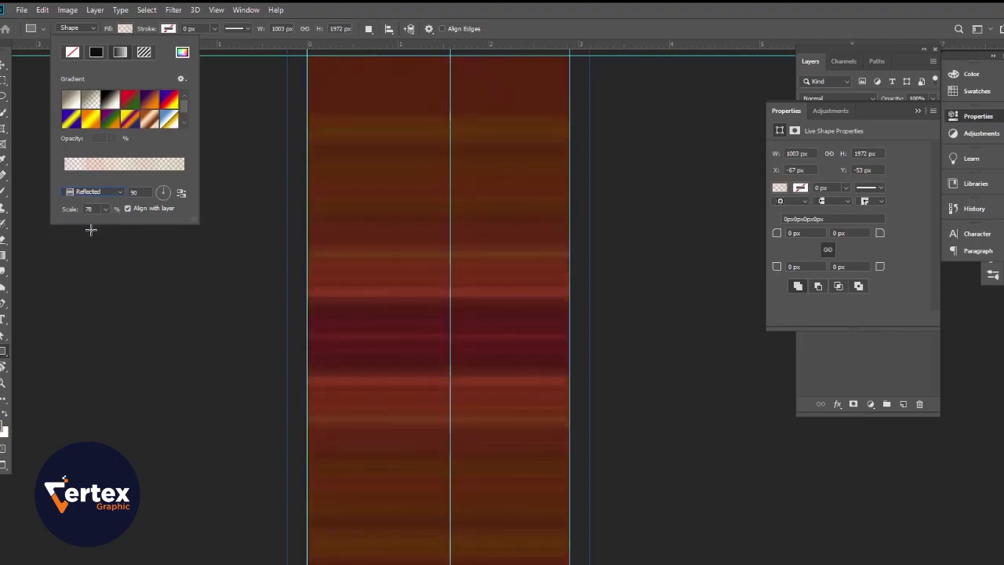
pyautogui.click(98, 192)
pyautogui.click(91, 243)
pyautogui.click(104, 192)
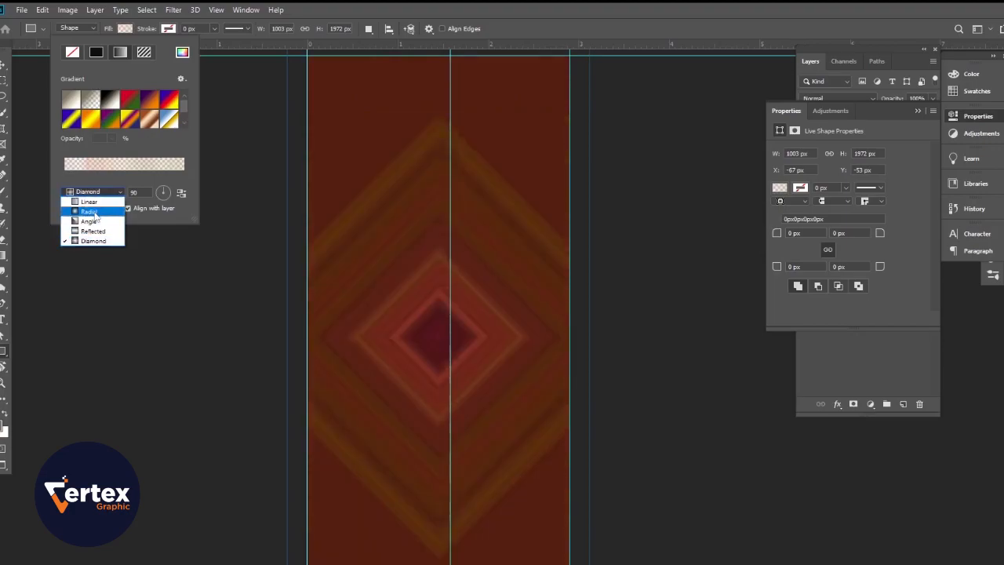
pyautogui.click(95, 209)
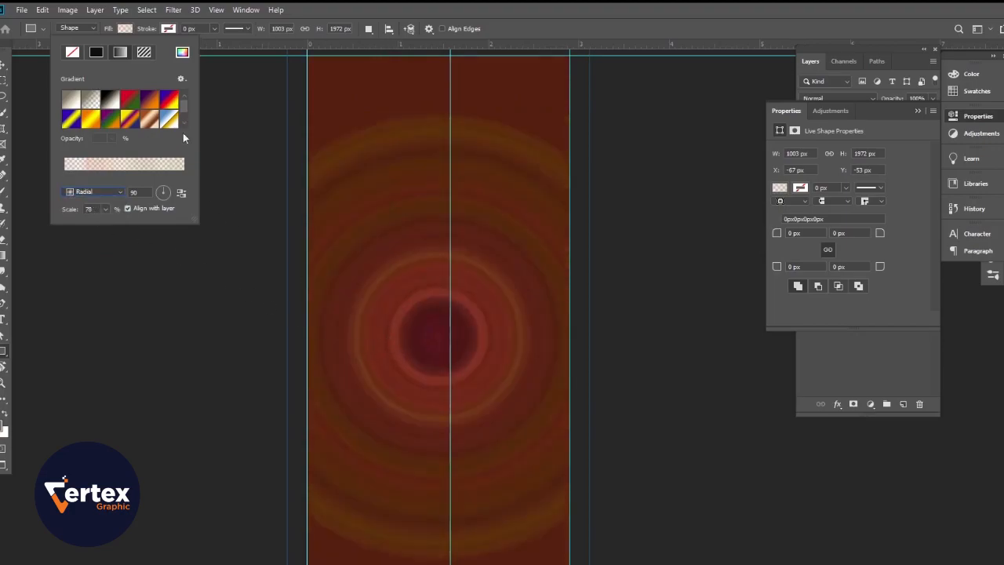
# Step: Move the radial gradient rectangle slightly up and left to about X -91 px, Y -141 px
pyautogui.click(5, 64)
pyautogui.moveTo(397, 347); pyautogui.dragTo(391, 324)
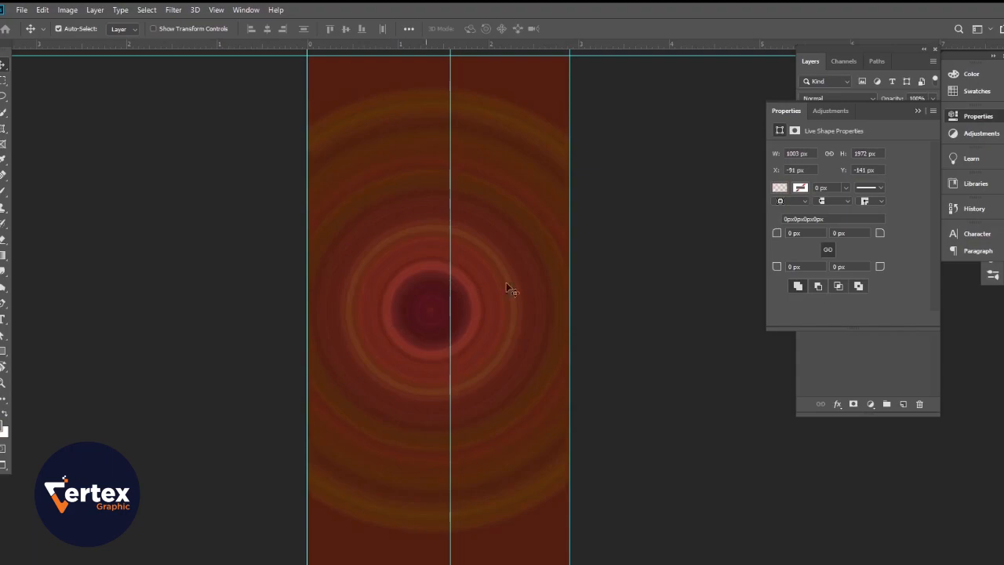
pyautogui.click(918, 112)
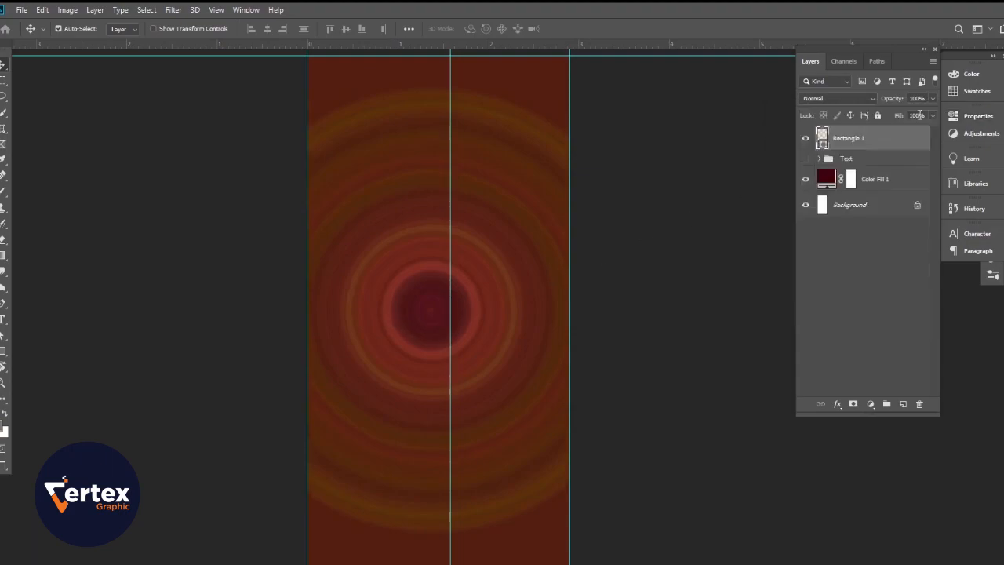
# Step: Set the Rectangle 1 layer's blending mode to Hard Light and move the layer below the Text group
pyautogui.click(867, 101)
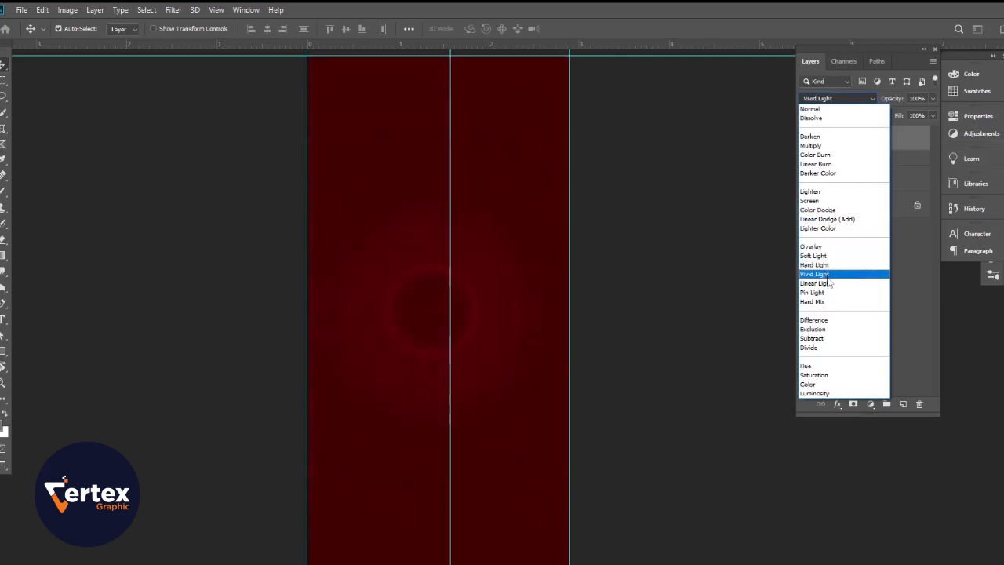
pyautogui.click(826, 265)
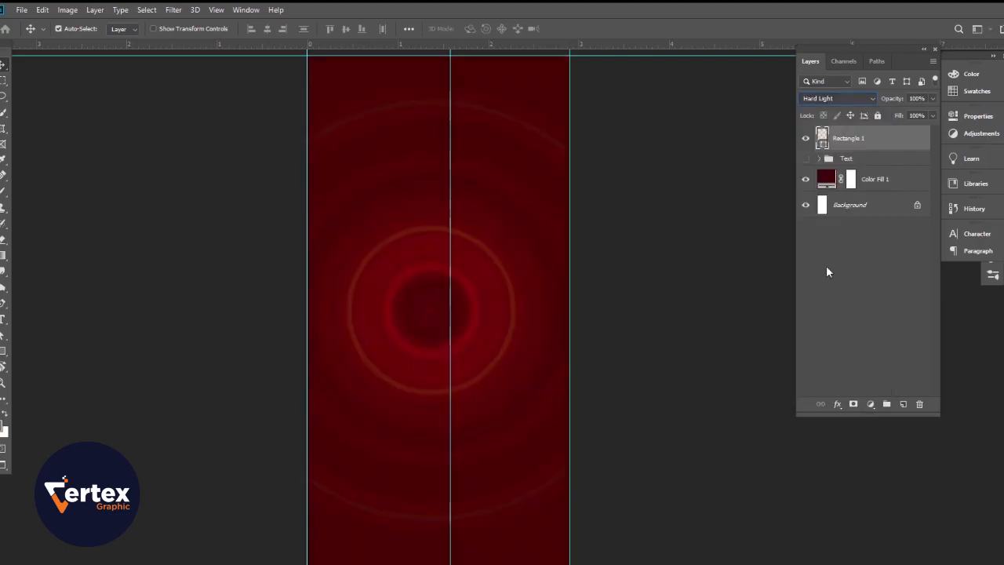
pyautogui.click(702, 274)
pyautogui.moveTo(858, 139); pyautogui.dragTo(851, 166)
pyautogui.click(734, 220)
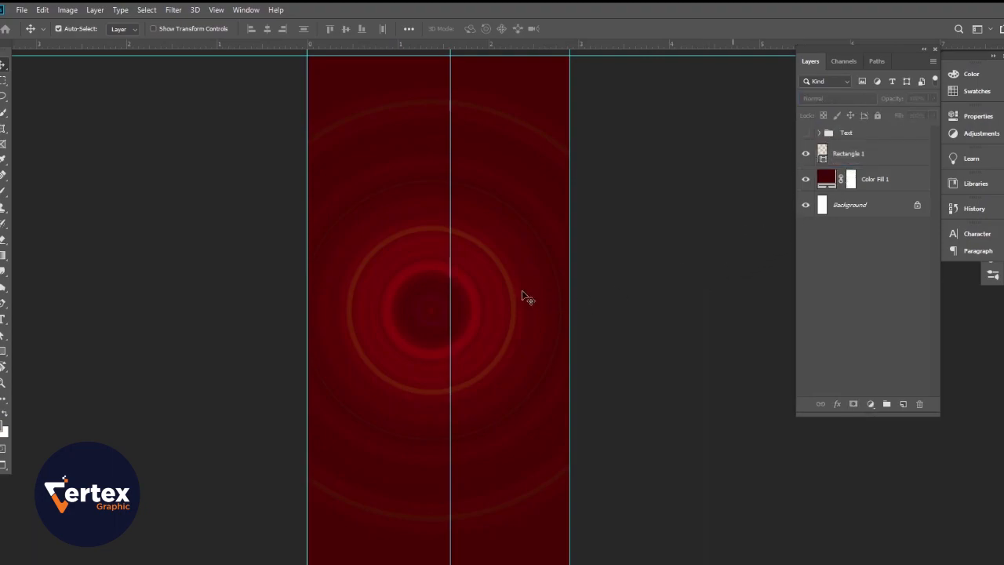
# Step: Lower the opacity of the Rectangle 1 layer slightly
pyautogui.scroll(1, 500, 276)
pyautogui.scroll(-2, 504, 271)
pyautogui.scroll(3, 505, 269)
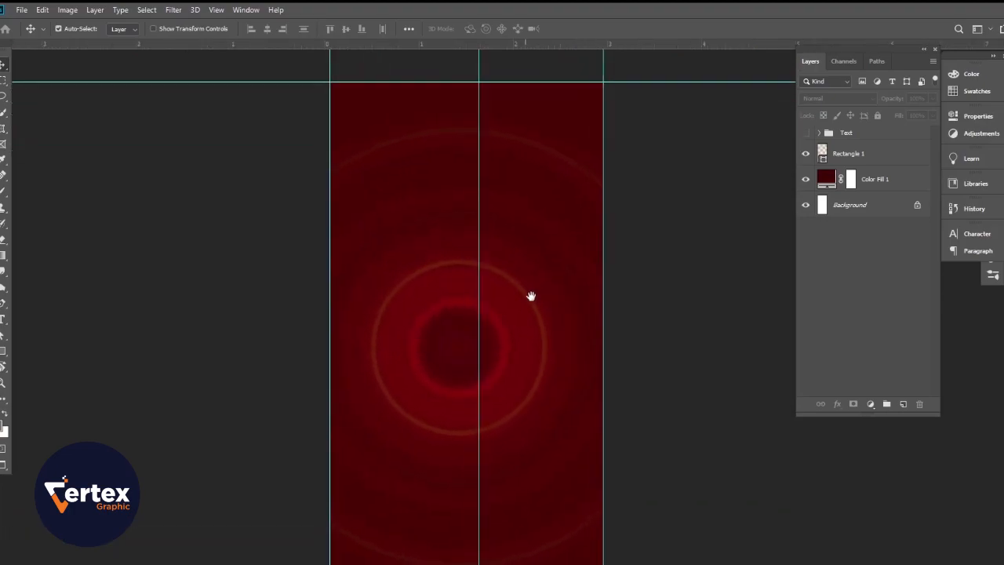
pyautogui.click(841, 163)
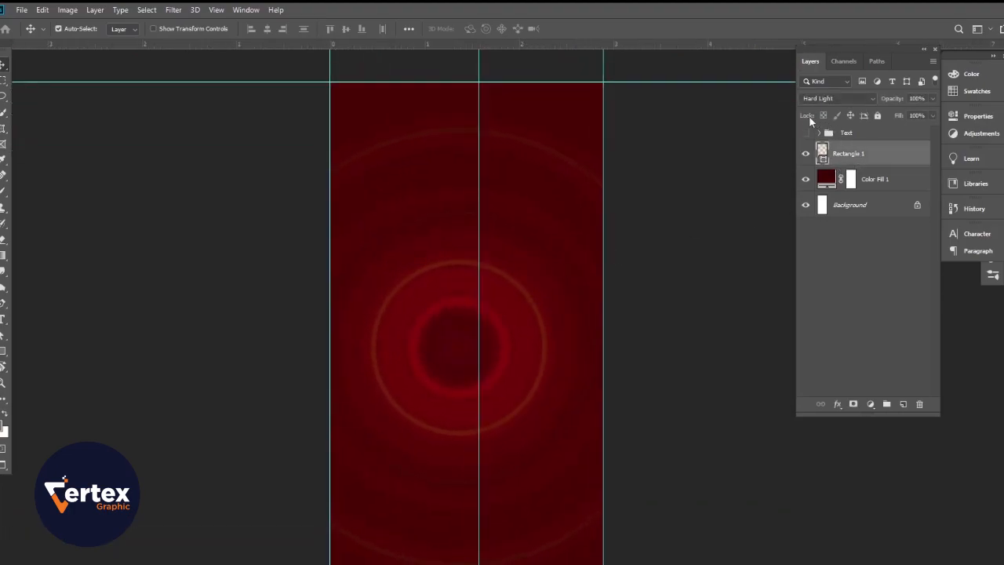
pyautogui.moveTo(894, 102); pyautogui.dragTo(876, 110)
pyautogui.click(702, 333)
pyautogui.moveTo(638, 400); pyautogui.dragTo(637, 379)
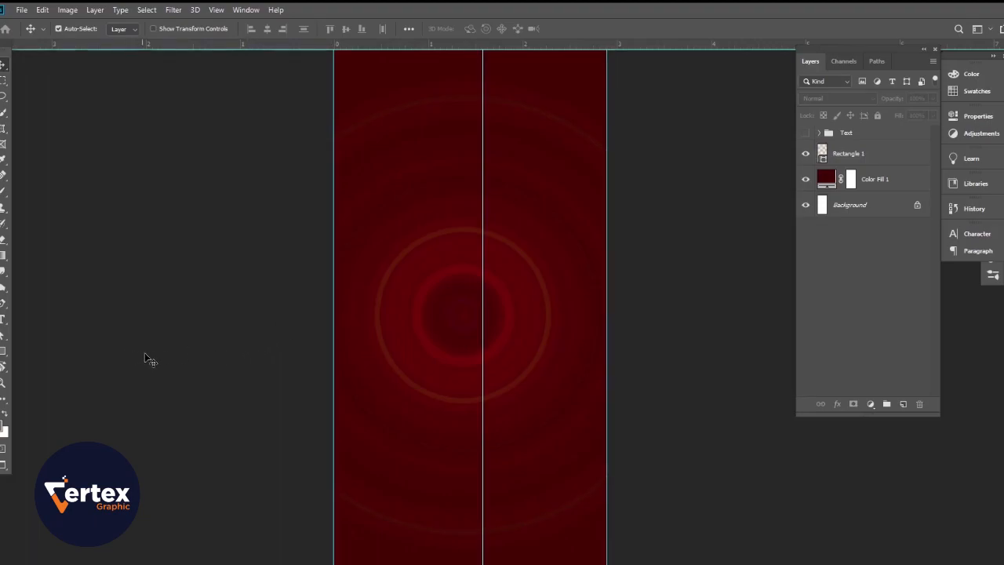
# Step: Draw a horizontal rectangle of about 1095 x 129 px across the lower half of the rings and fill it white
pyautogui.moveTo(147, 357); pyautogui.dragTo(123, 366)
pyautogui.click(3, 352)
pyautogui.moveTo(271, 333); pyautogui.dragTo(615, 371)
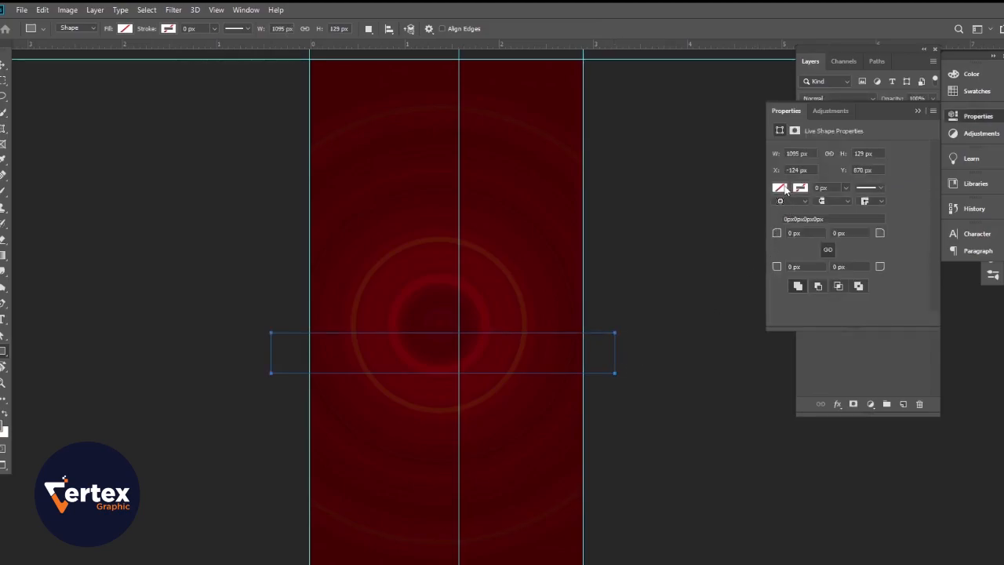
pyautogui.click(784, 188)
pyautogui.click(780, 252)
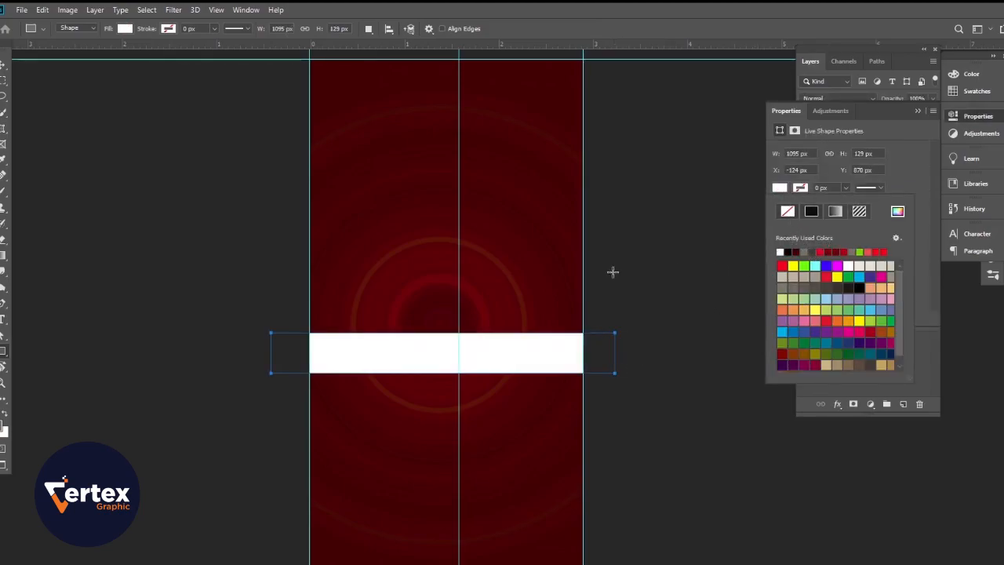
# Step: Fill the horizontal band with the linear Orange, Yellow, Orange gradient preset
pyautogui.click(125, 29)
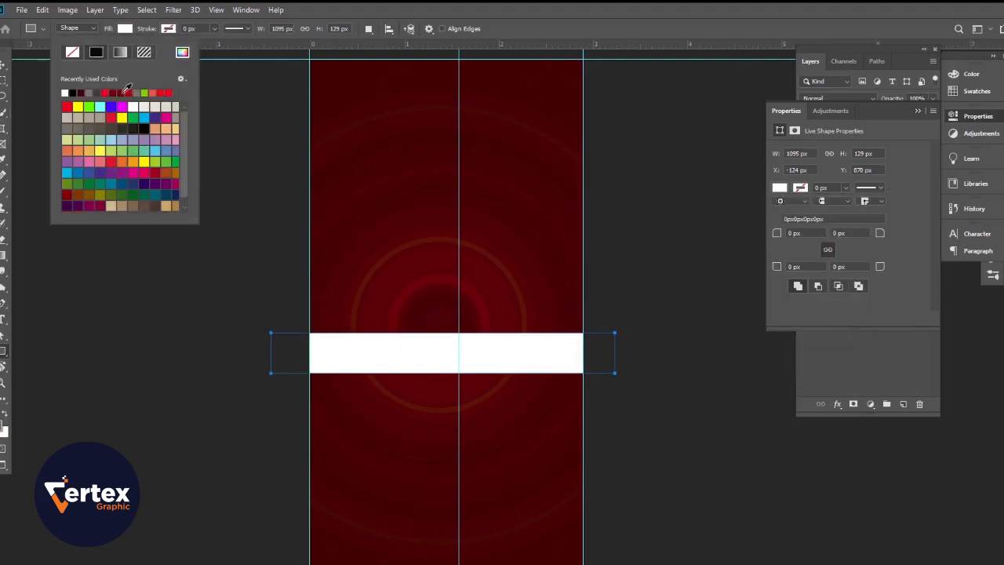
pyautogui.click(120, 53)
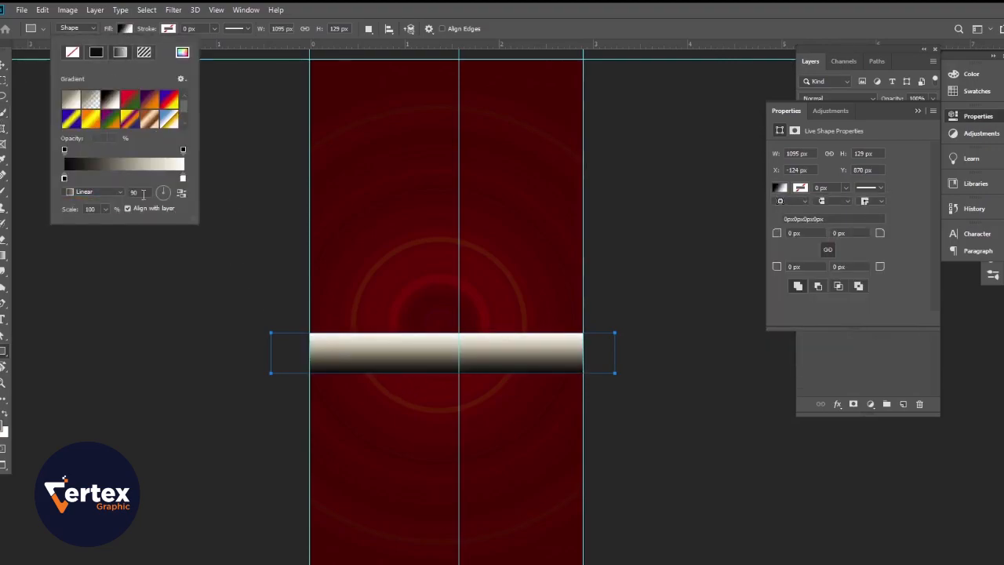
pyautogui.click(123, 166)
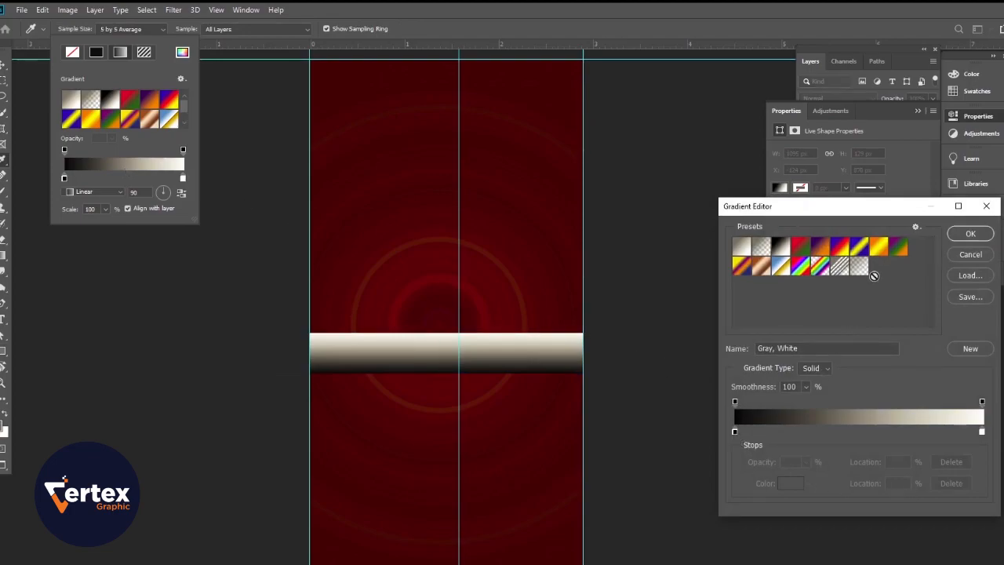
pyautogui.click(878, 249)
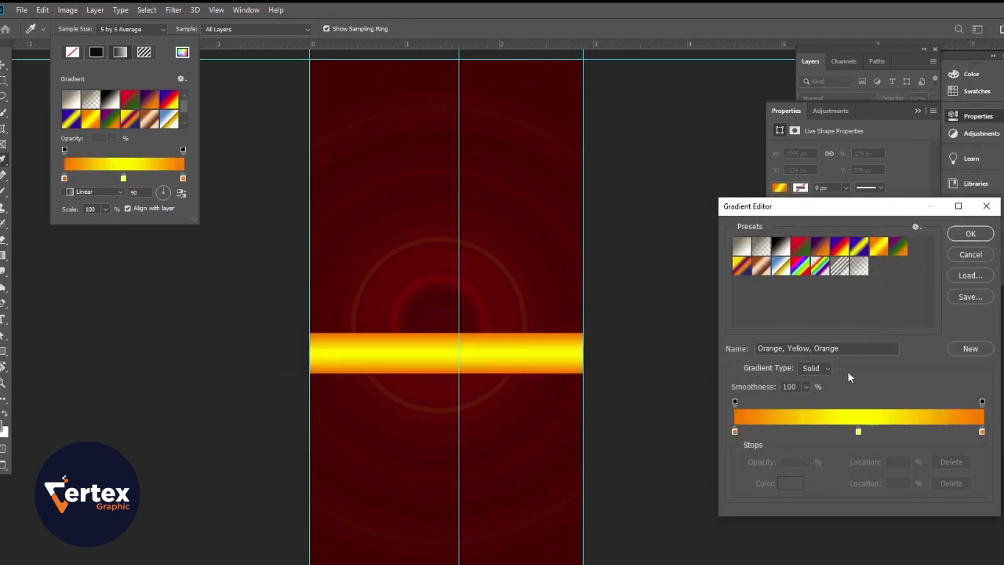
# Step: Add a stop at 25% of the band's gradient and set its color to light orange #fe872f
pyautogui.click(734, 432)
pyautogui.moveTo(734, 432); pyautogui.dragTo(797, 433)
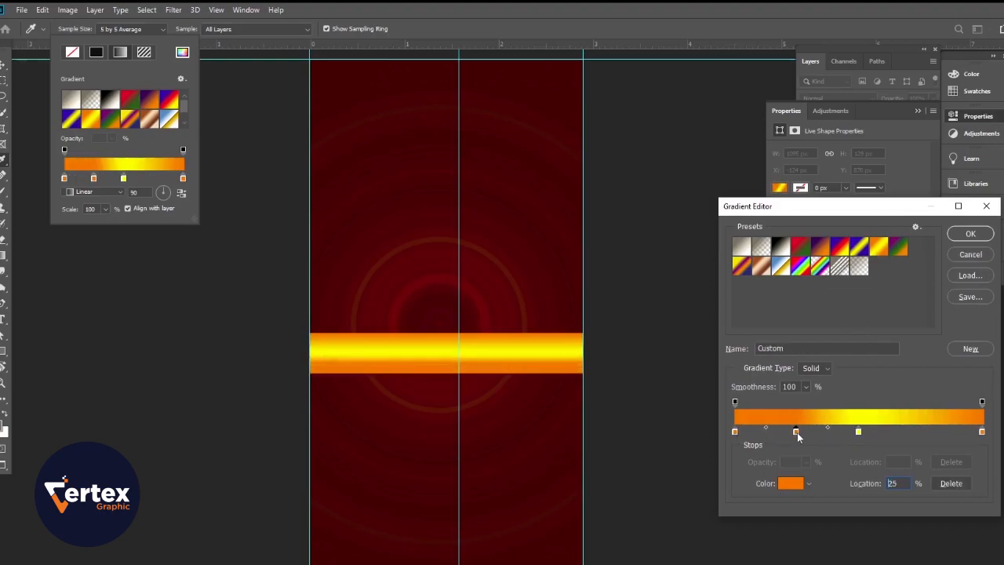
pyautogui.doubleClick(797, 432)
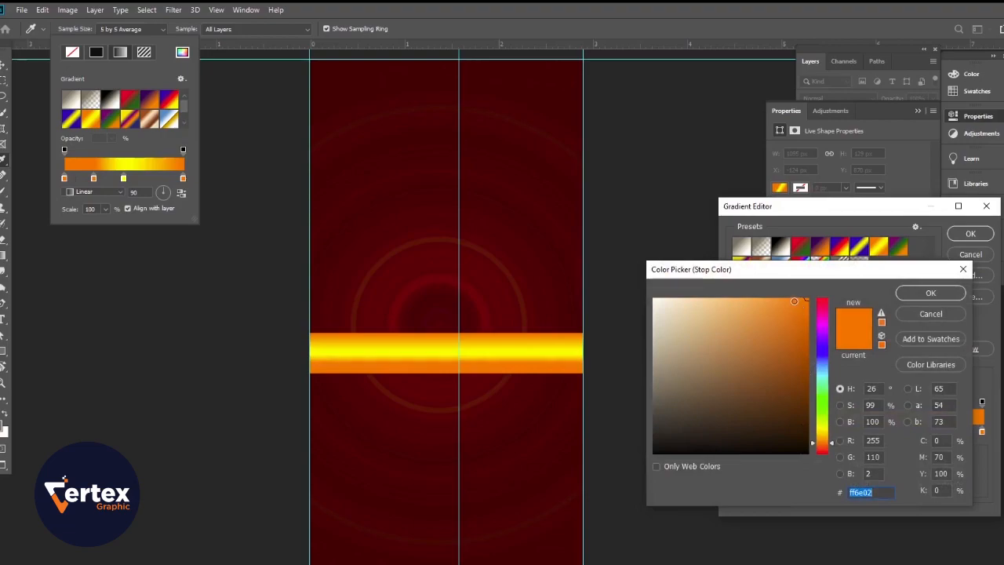
pyautogui.click(781, 298)
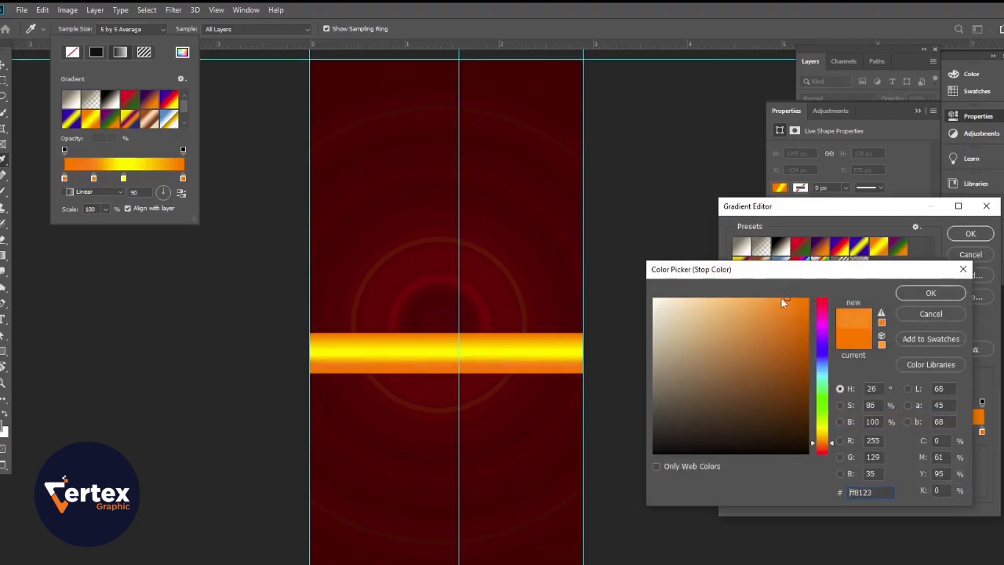
pyautogui.click(928, 293)
# Step: Add a light orange stop near 86% and #fec12f stops at 68% and about 36%, and shift the first light orange stop to 21%
pyautogui.moveTo(796, 432); pyautogui.dragTo(904, 434)
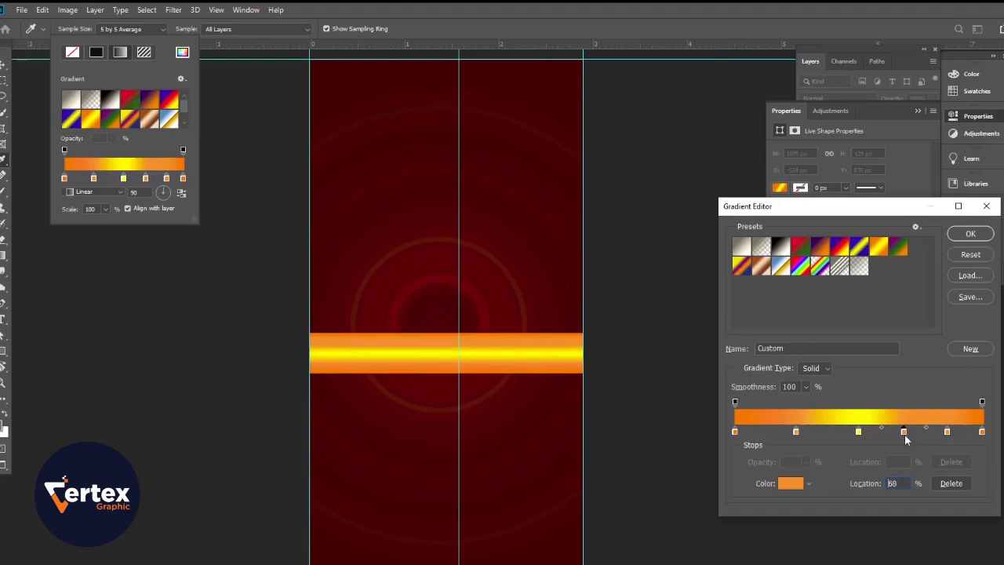
pyautogui.doubleClick(904, 432)
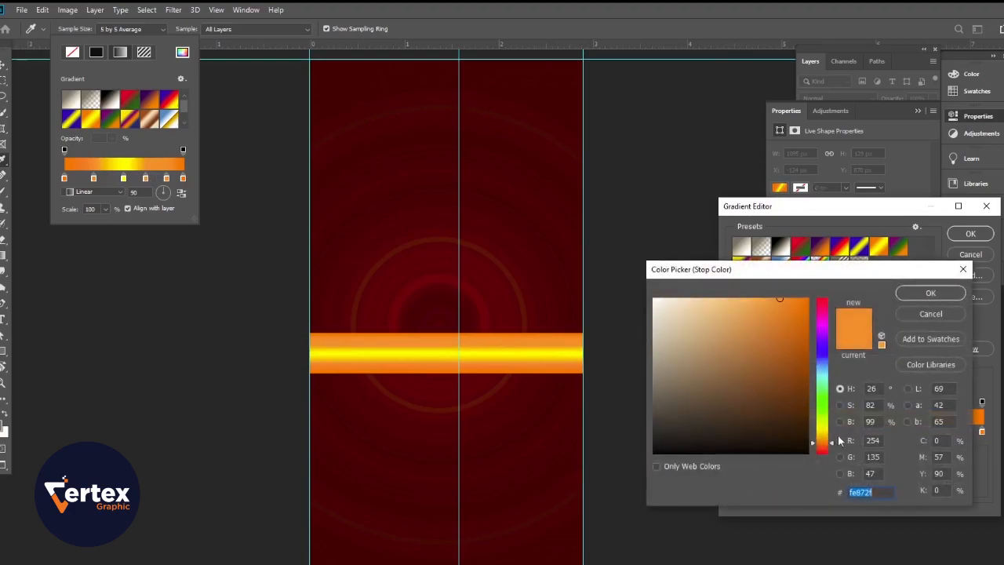
pyautogui.moveTo(830, 445); pyautogui.dragTo(830, 437)
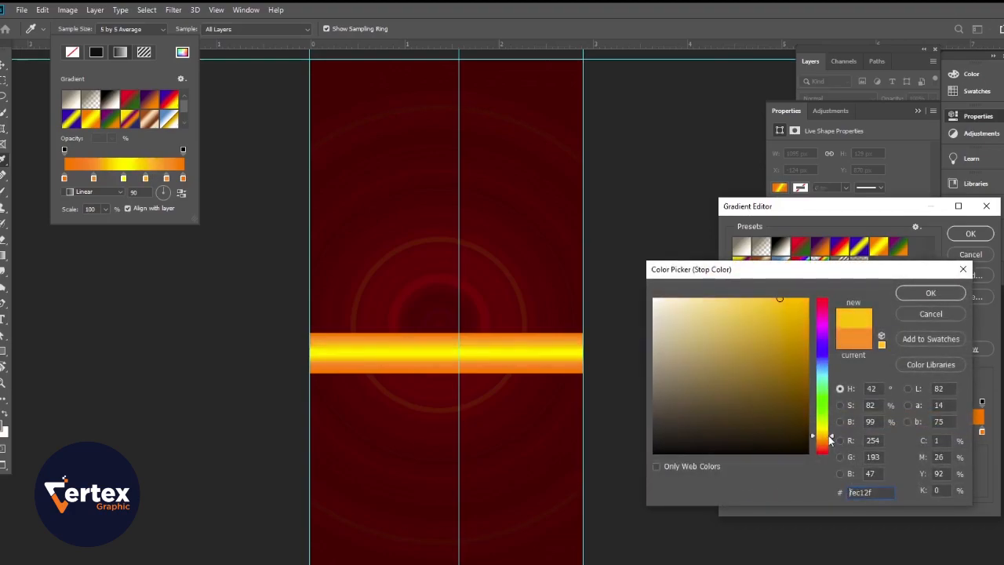
pyautogui.click(930, 292)
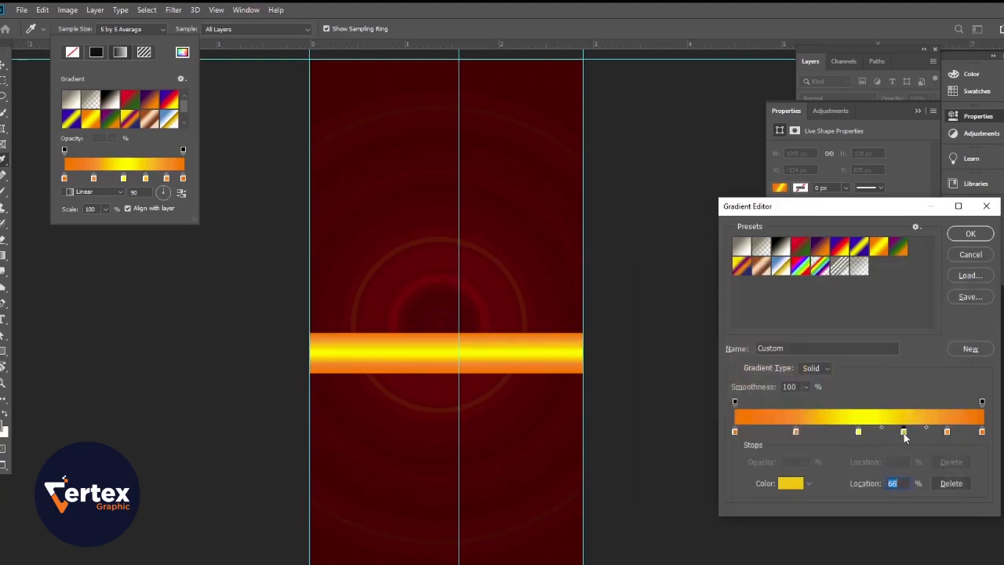
pyautogui.moveTo(904, 437); pyautogui.dragTo(787, 431)
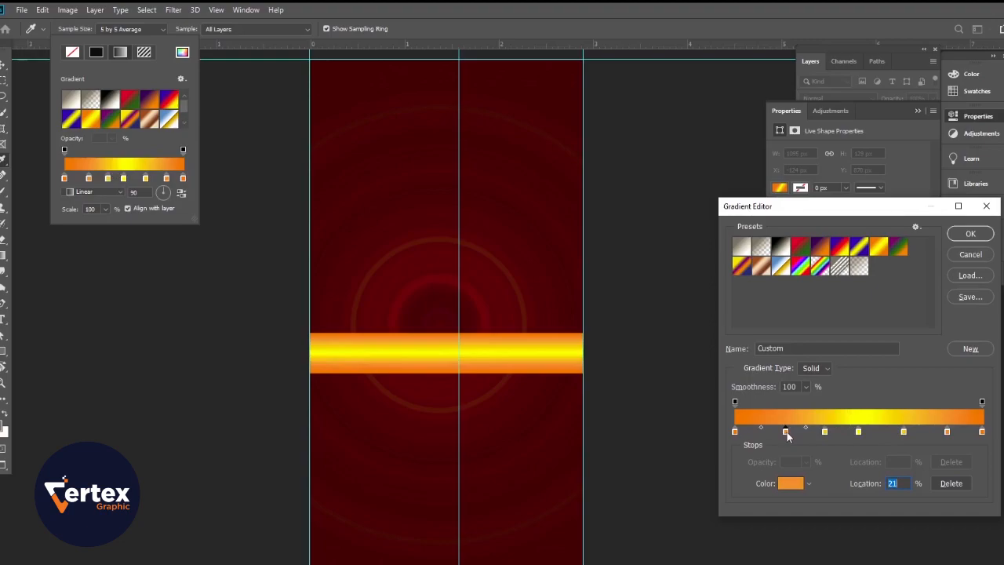
# Step: Make the gradient's middle stop a slightly paler yellow, shift it just past 50%, and accept the gradient
pyautogui.doubleClick(858, 433)
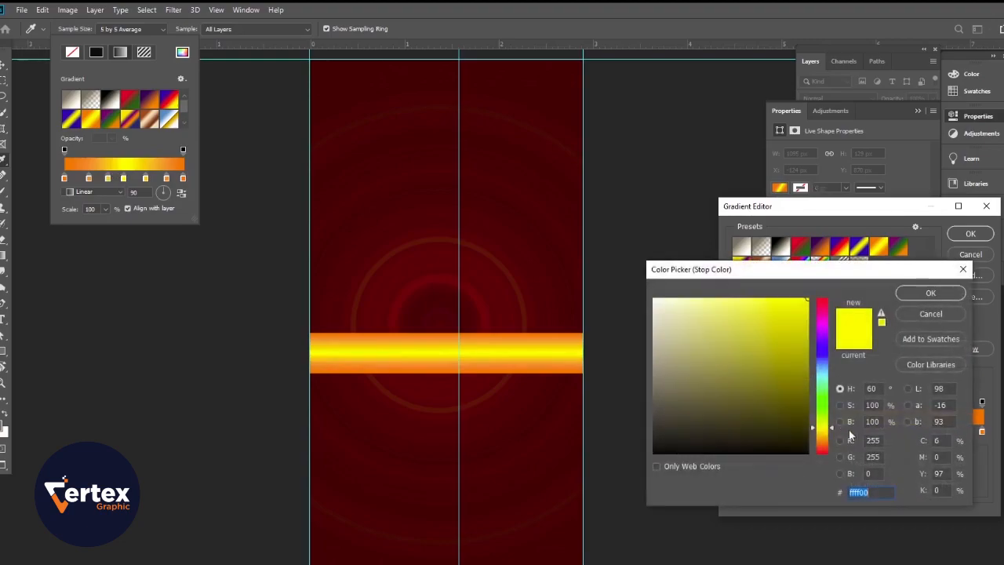
pyautogui.click(773, 299)
pyautogui.click(928, 293)
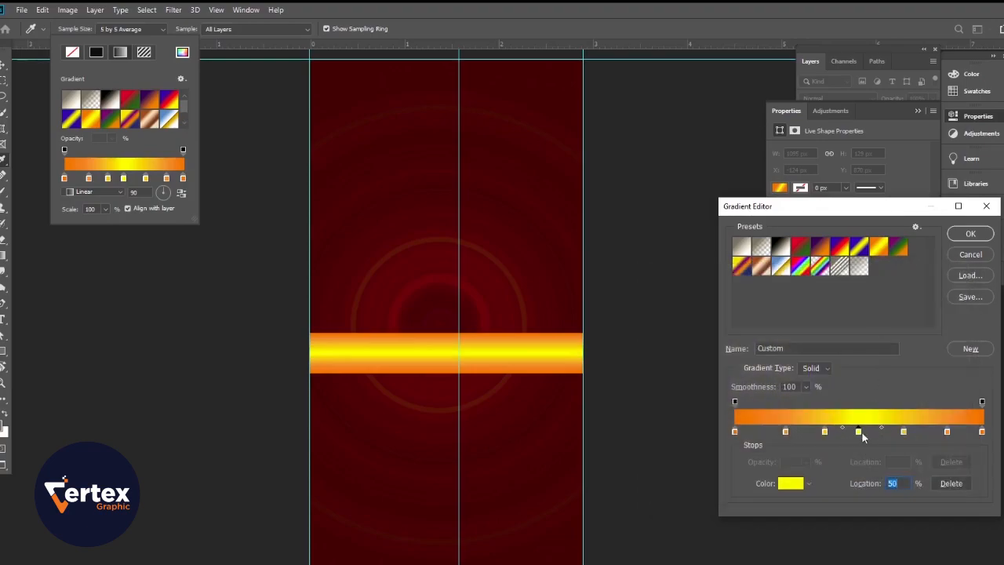
pyautogui.moveTo(859, 433); pyautogui.dragTo(864, 432)
pyautogui.click(970, 235)
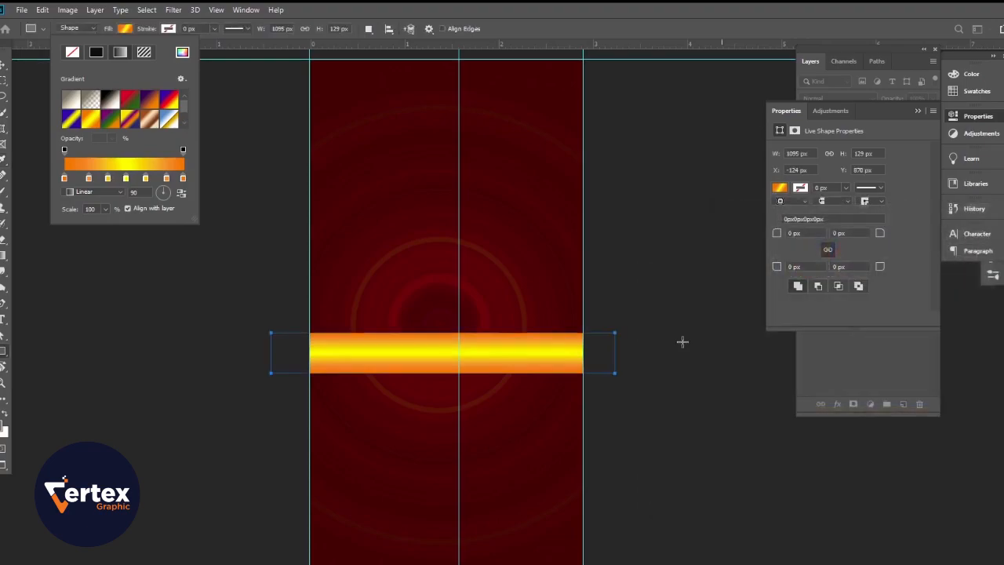
# Step: Try the radial style on the band's gradient and return it to linear
pyautogui.click(97, 193)
pyautogui.click(89, 209)
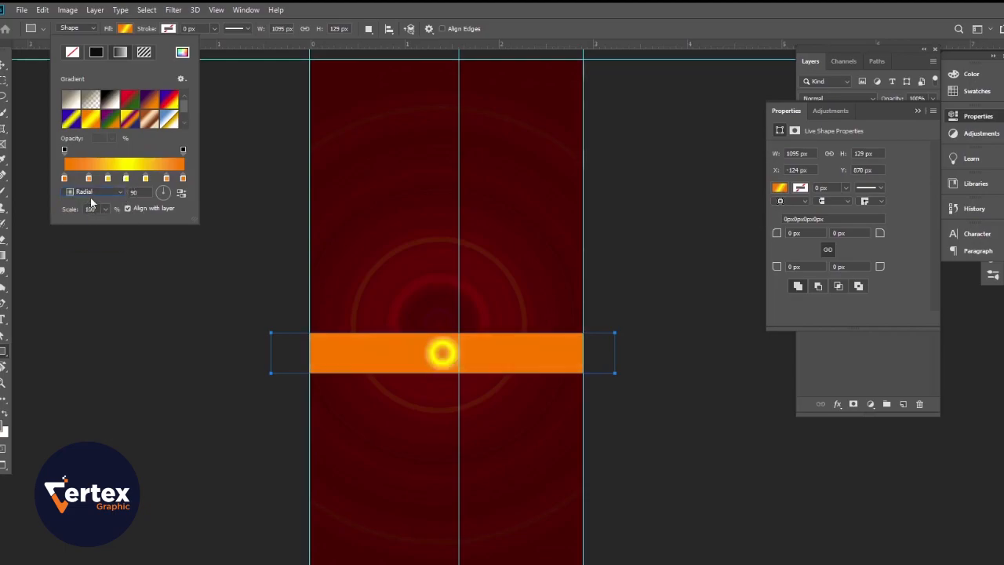
pyautogui.click(92, 193)
pyautogui.click(91, 198)
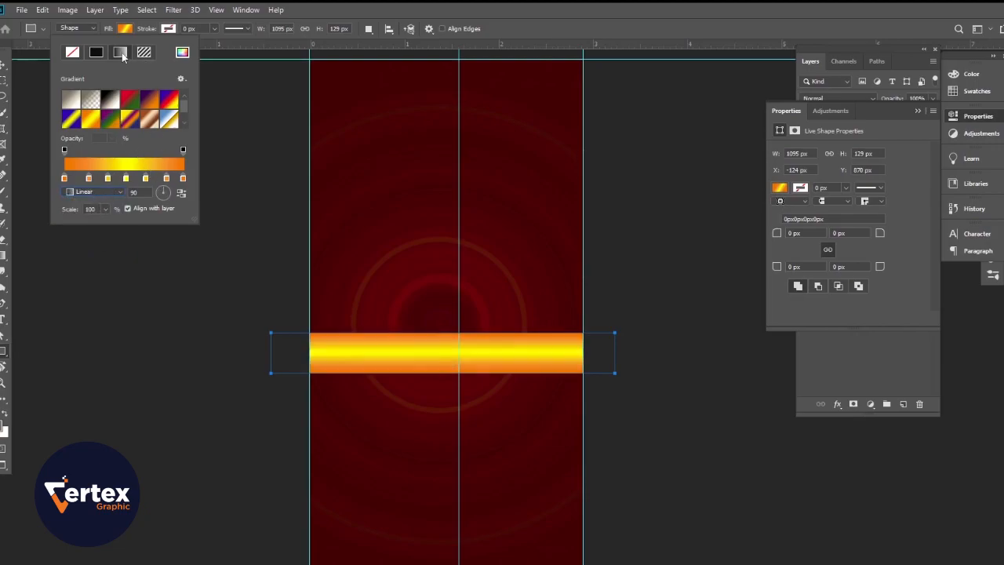
# Step: Try a 45 degree angle for the band's gradient and set it to 180 degrees
pyautogui.write('45')
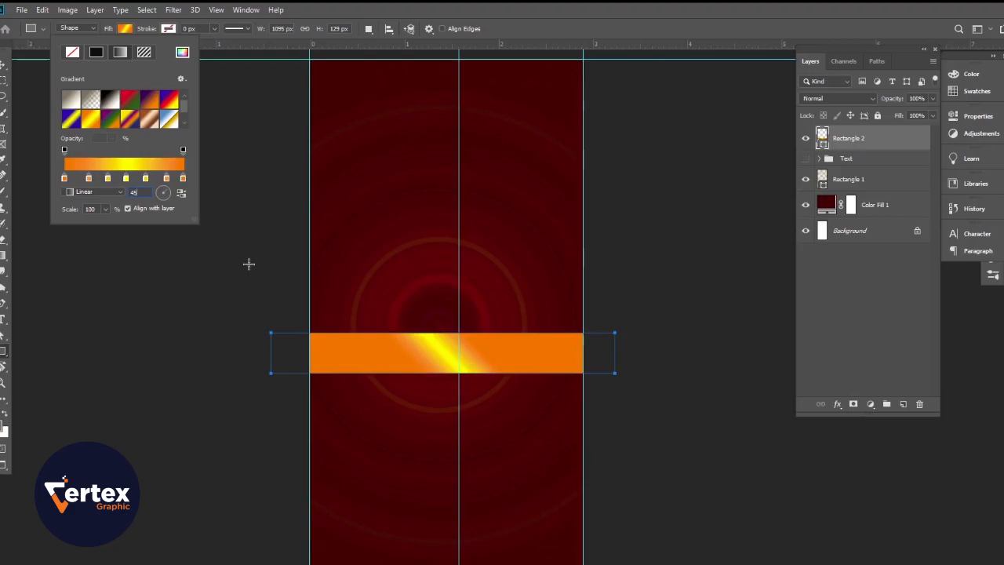
pyautogui.press('BackSpace')
pyautogui.write('180')
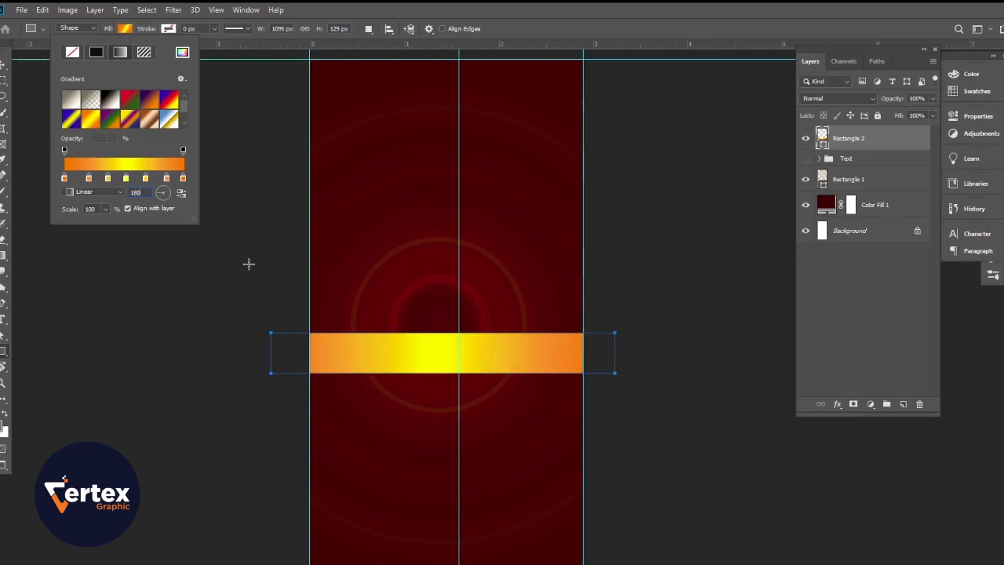
pyautogui.click(248, 263)
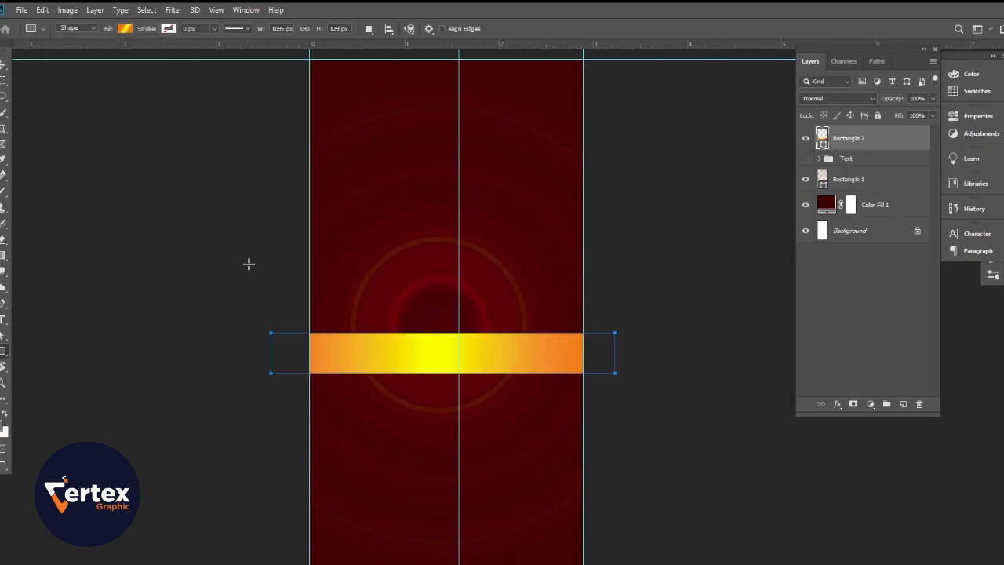
pyautogui.click(2, 66)
pyautogui.scroll(2, 441, 418)
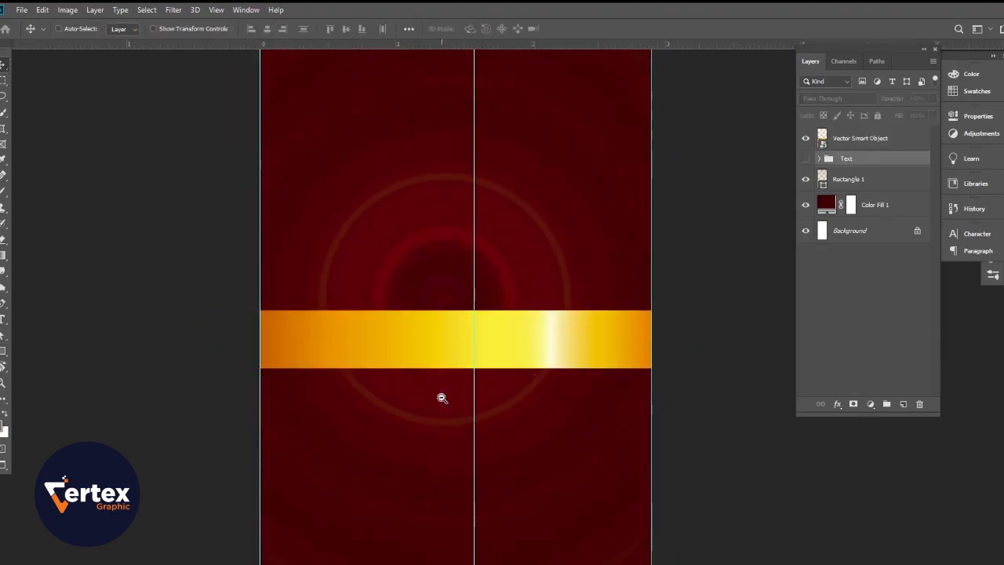
pyautogui.keyDown('alt'); pyautogui.click(442, 398); pyautogui.keyUp('alt')
pyautogui.moveTo(481, 429); pyautogui.dragTo(488, 390)
pyautogui.keyDown('alt'); pyautogui.click(475, 372); pyautogui.keyUp('alt')
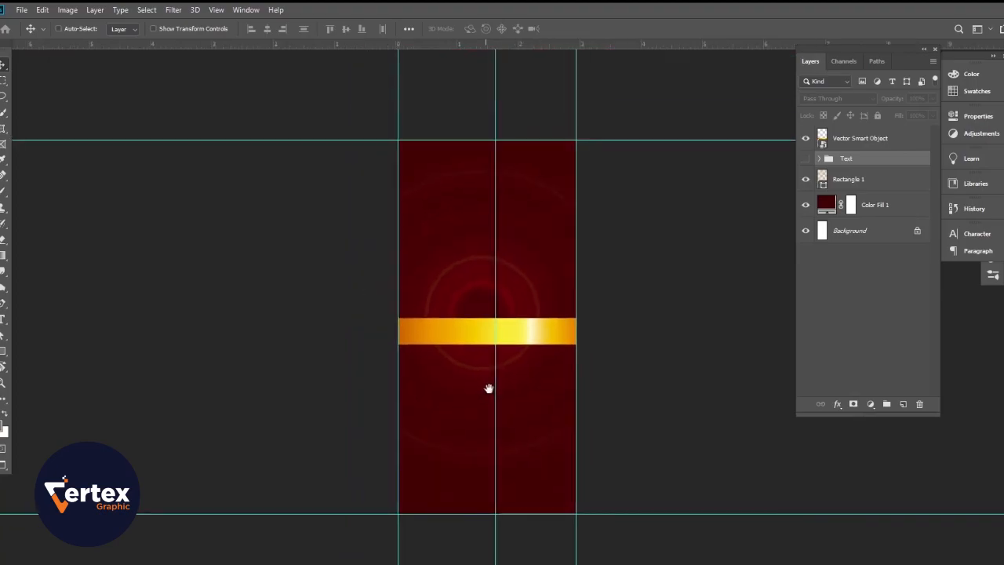
pyautogui.keyDown('ctrl'); pyautogui.click(491, 396); pyautogui.keyUp('ctrl')
pyautogui.keyDown('ctrl'); pyautogui.click(495, 397); pyautogui.keyUp('ctrl')
# Step: Add a new empty layer directly above the Rectangle 1 layer, with the Brush tool ready
pyautogui.keyDown('ctrl'); pyautogui.click(530, 424); pyautogui.keyUp('ctrl')
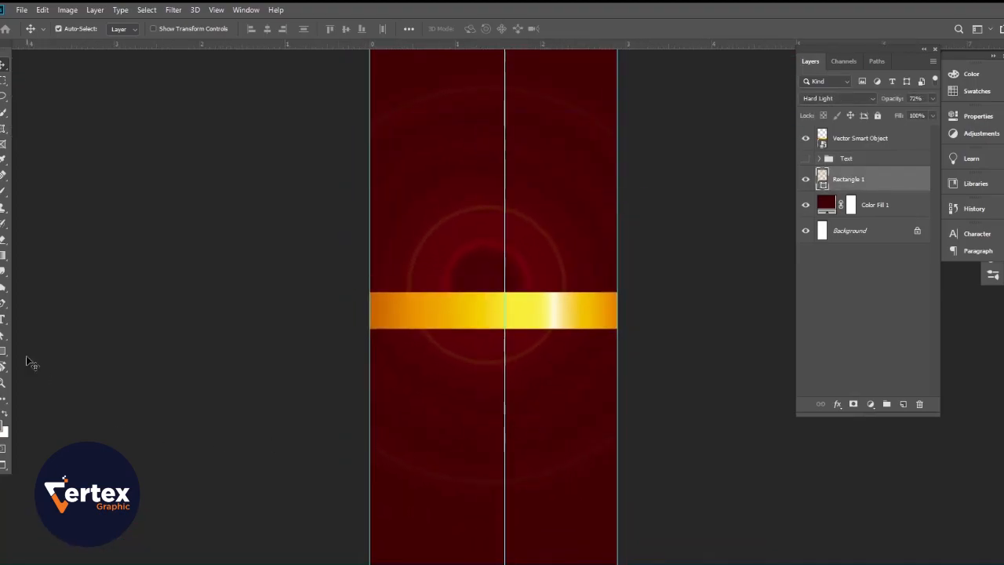
pyautogui.click(2, 353)
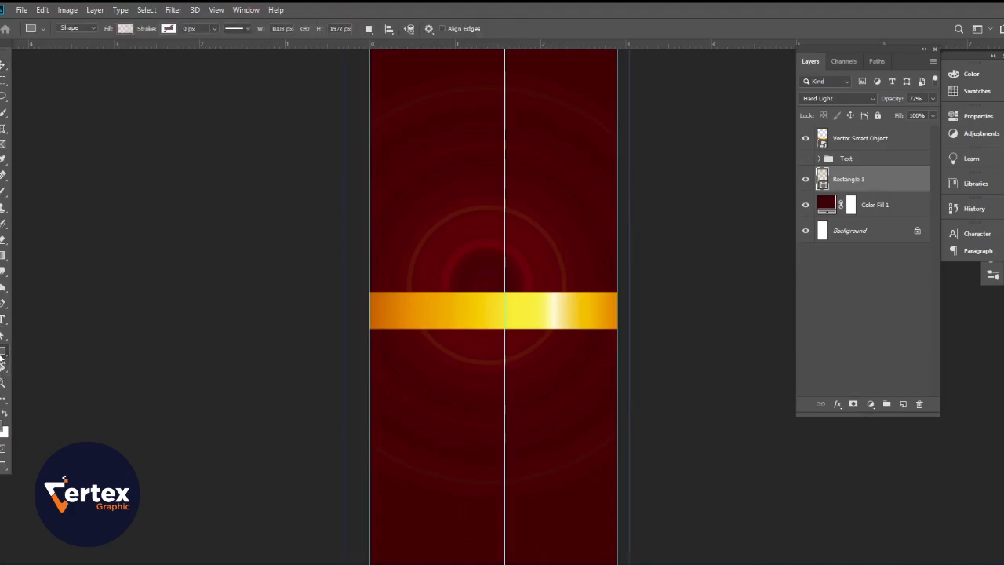
pyautogui.click(3, 190)
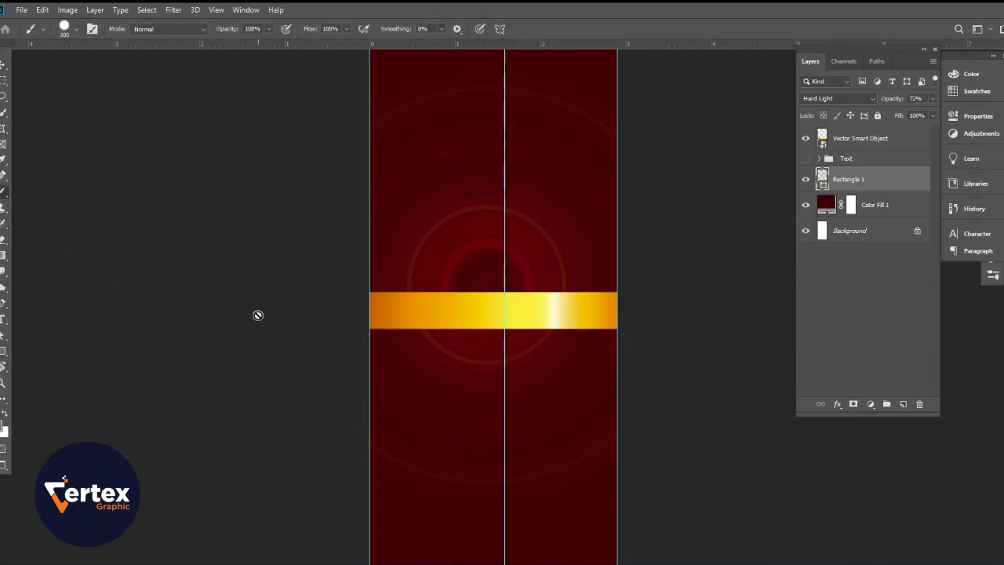
pyautogui.click(903, 404)
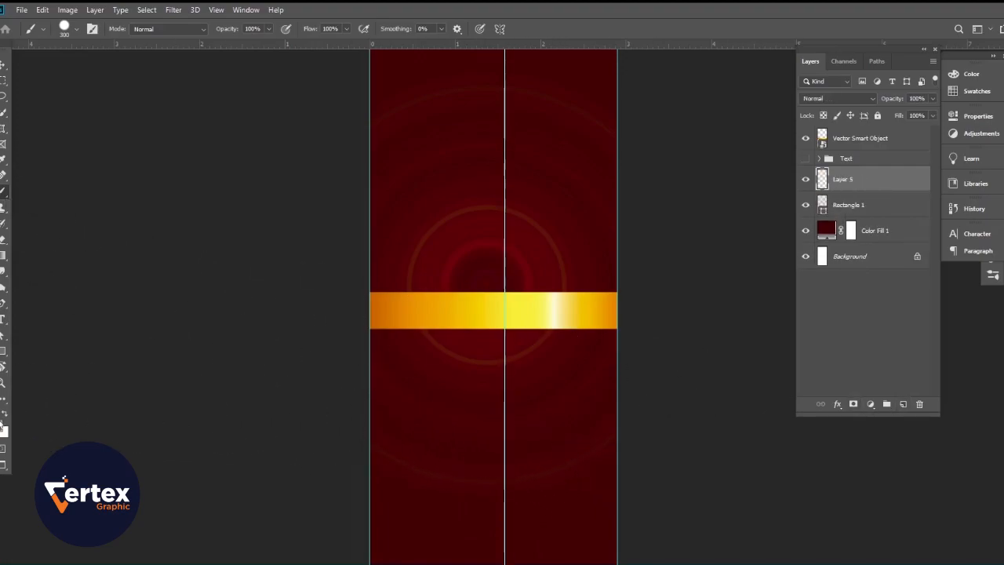
# Step: Set the foreground color to a bright red, about #cf0a0a
pyautogui.click(1, 424)
pyautogui.click(458, 472)
pyautogui.moveTo(801, 329); pyautogui.dragTo(802, 323)
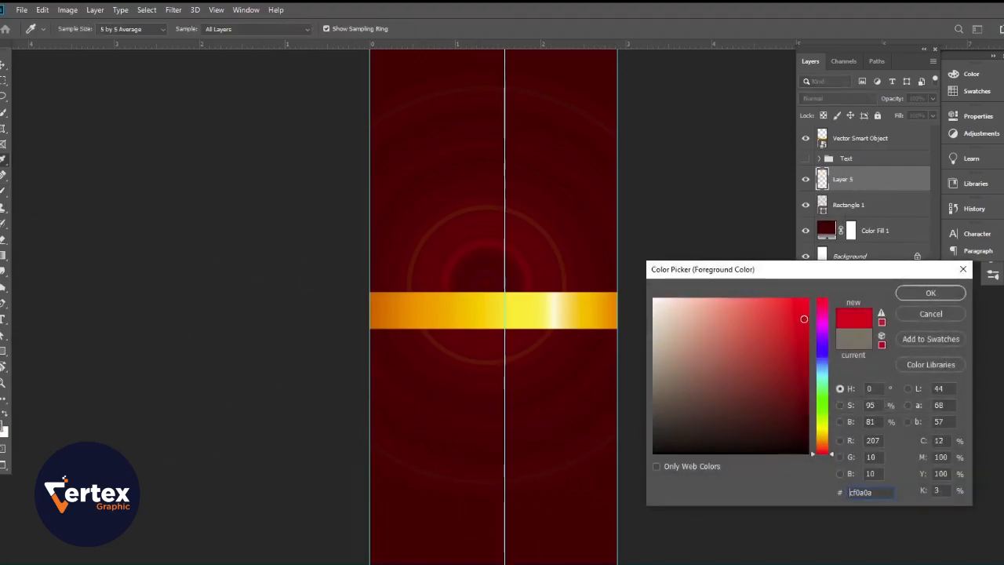
pyautogui.click(931, 293)
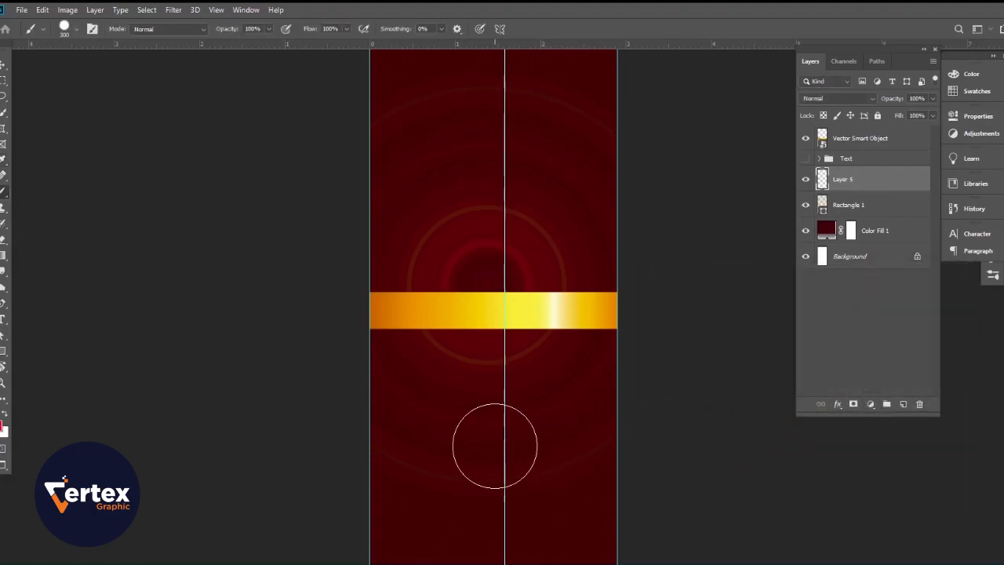
# Step: Paint one red dab below the gold band using a soft round brush of 300 px with 0% hardness
pyautogui.click(495, 447)
pyautogui.hotkey('ctrl', 'z')
pyautogui.rightClick(484, 415)
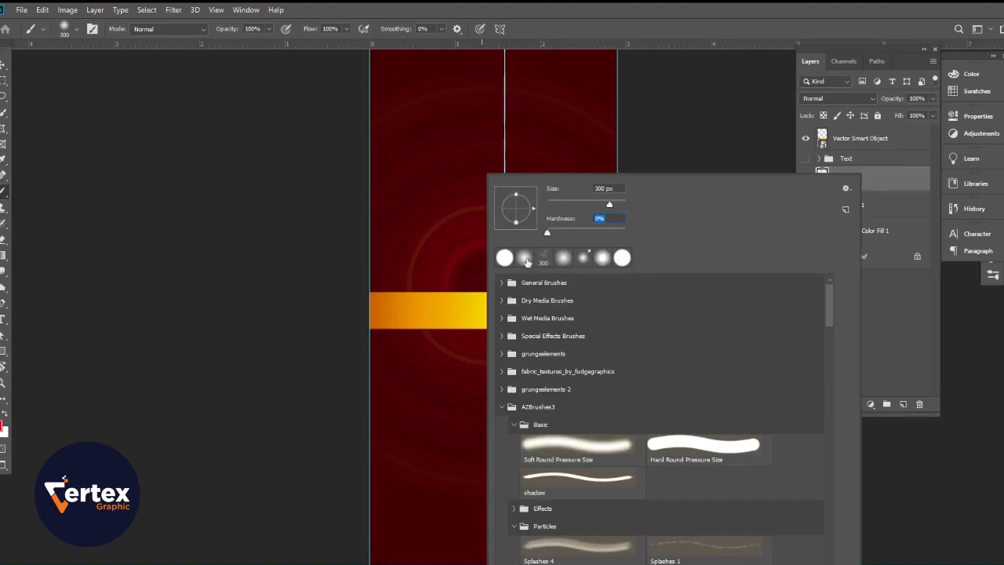
pyautogui.press('Return')
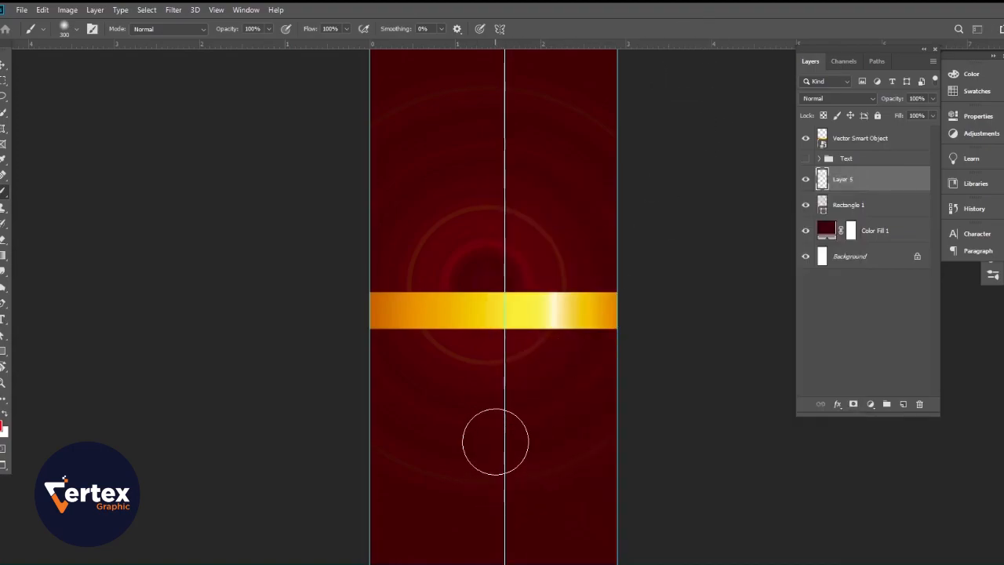
pyautogui.click(492, 439)
# Step: Enlarge the red dab to about 339% and center it in the area below the gold band, at about X 435.5 px, Y 1349 px
pyautogui.press('v')
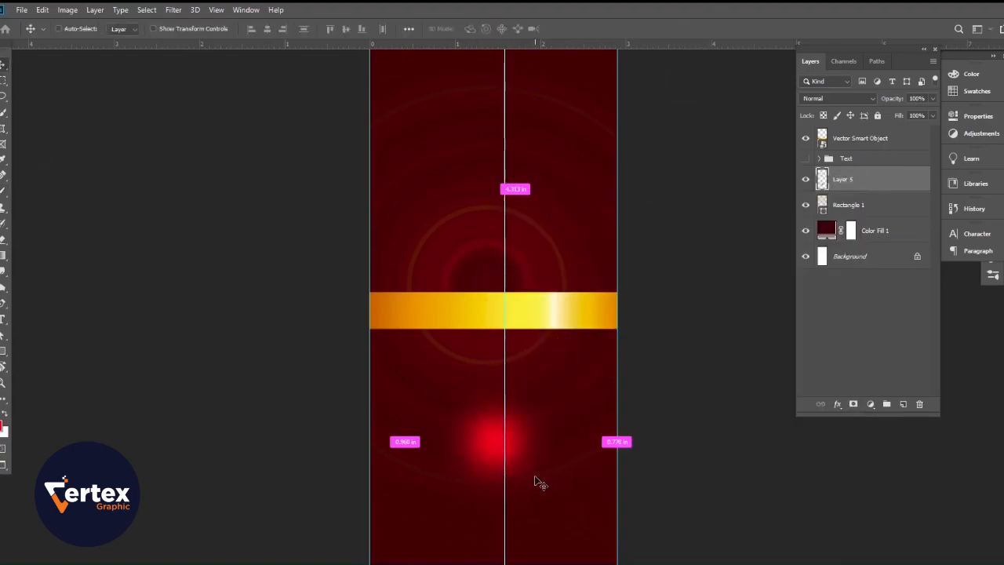
pyautogui.hotkey('ctrl', 't')
pyautogui.moveTo(564, 373); pyautogui.dragTo(754, 225)
pyautogui.moveTo(584, 404); pyautogui.dragTo(502, 490)
pyautogui.moveTo(646, 293); pyautogui.dragTo(724, 214)
pyautogui.moveTo(340, 564); pyautogui.dragTo(258, 564)
pyautogui.moveTo(476, 493); pyautogui.dragTo(477, 476)
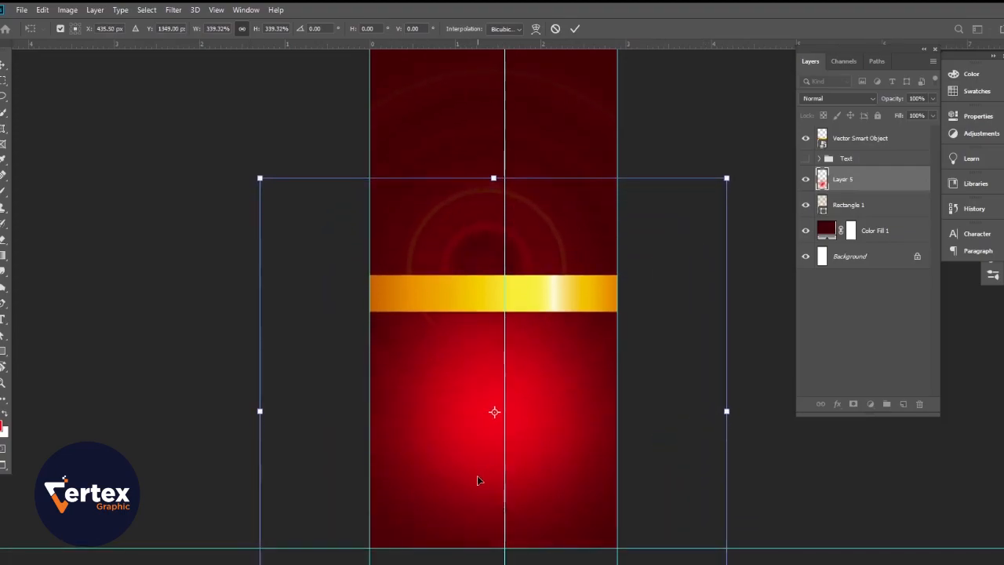
pyautogui.press('Return')
# Step: Darken the Color Fill 1 background to a near-black red, about #0d0000
pyautogui.moveTo(543, 410); pyautogui.dragTo(538, 439)
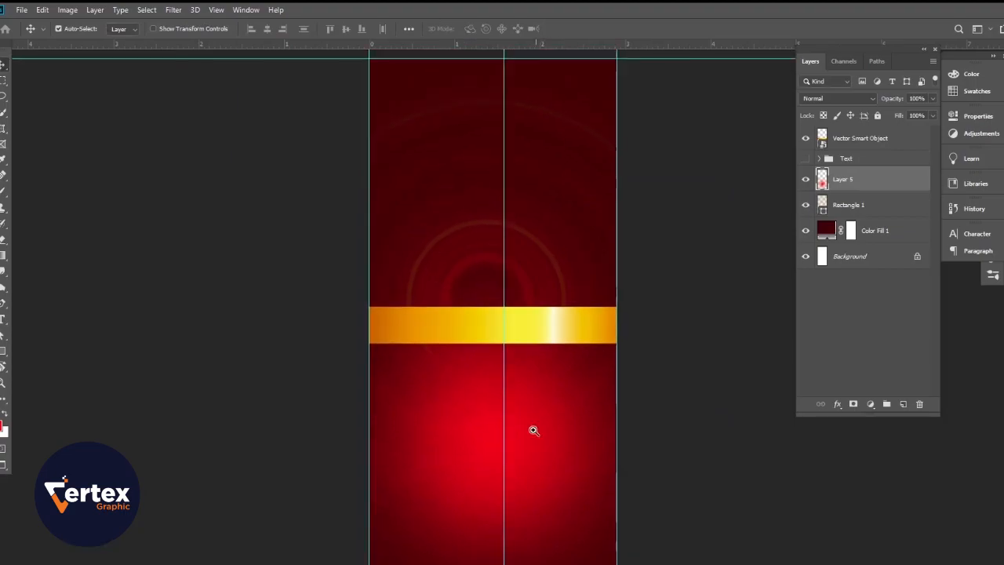
pyautogui.keyDown('alt'); pyautogui.click(512, 402); pyautogui.keyUp('alt')
pyautogui.moveTo(504, 383); pyautogui.dragTo(525, 399)
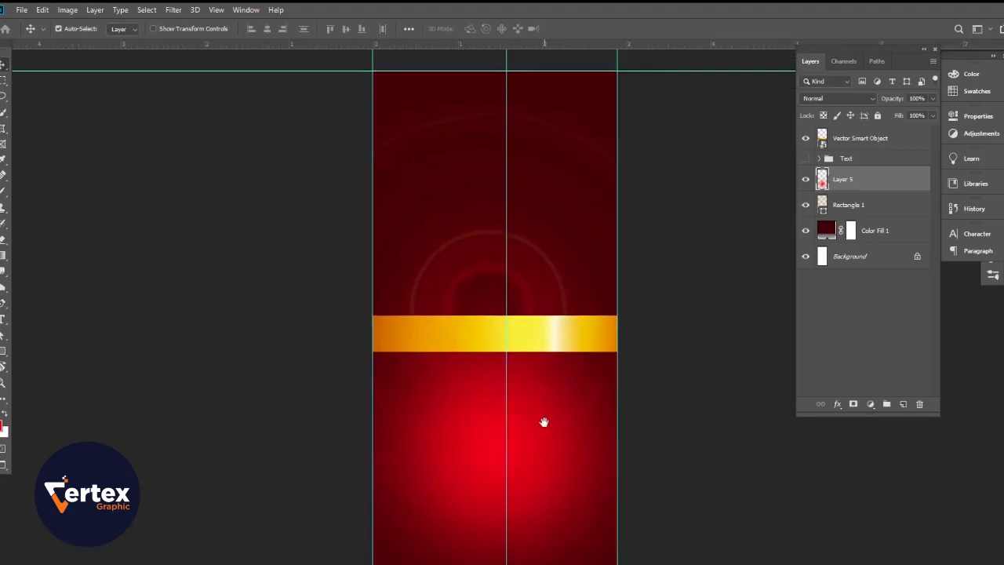
pyautogui.doubleClick(824, 231)
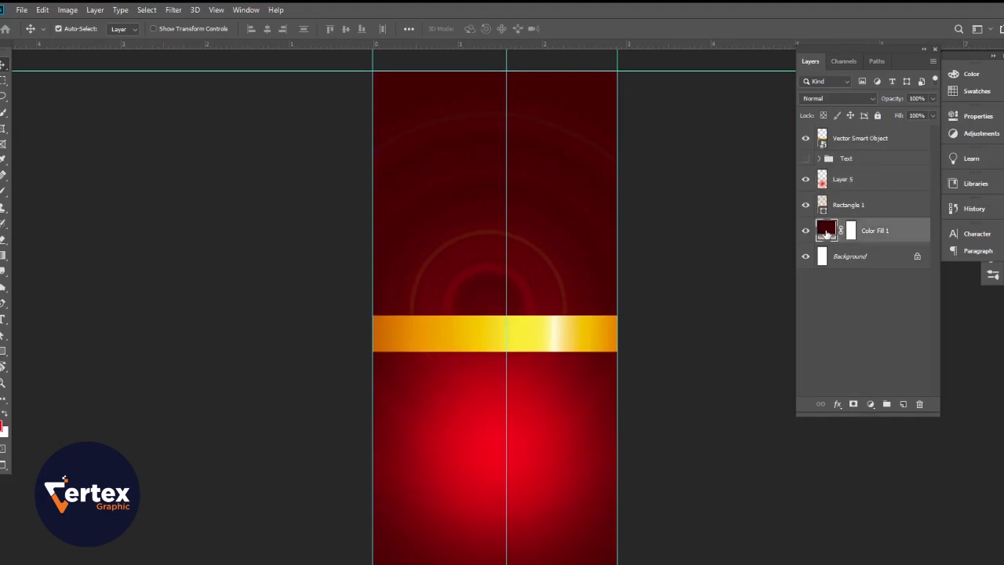
pyautogui.moveTo(807, 422); pyautogui.dragTo(808, 441)
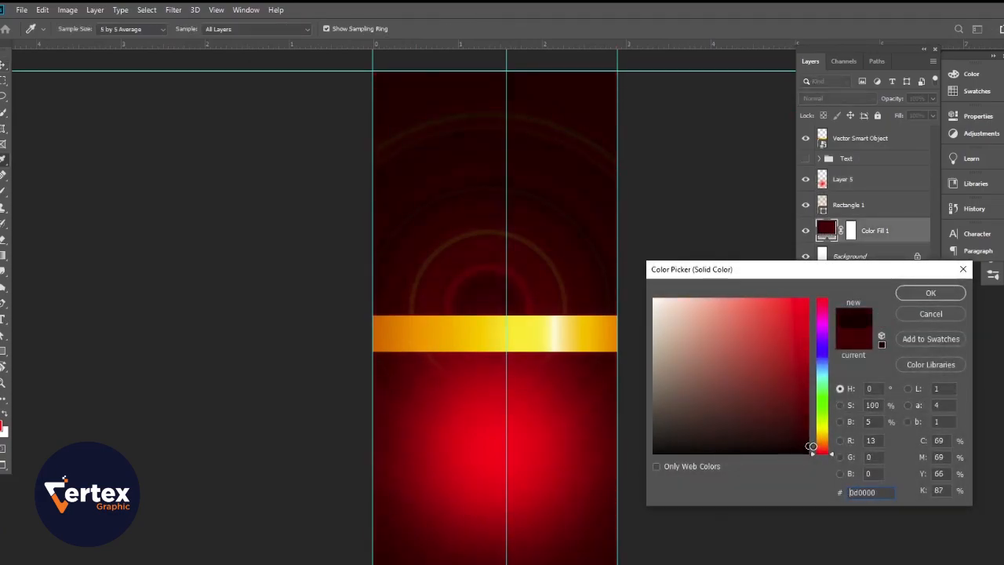
pyautogui.click(931, 293)
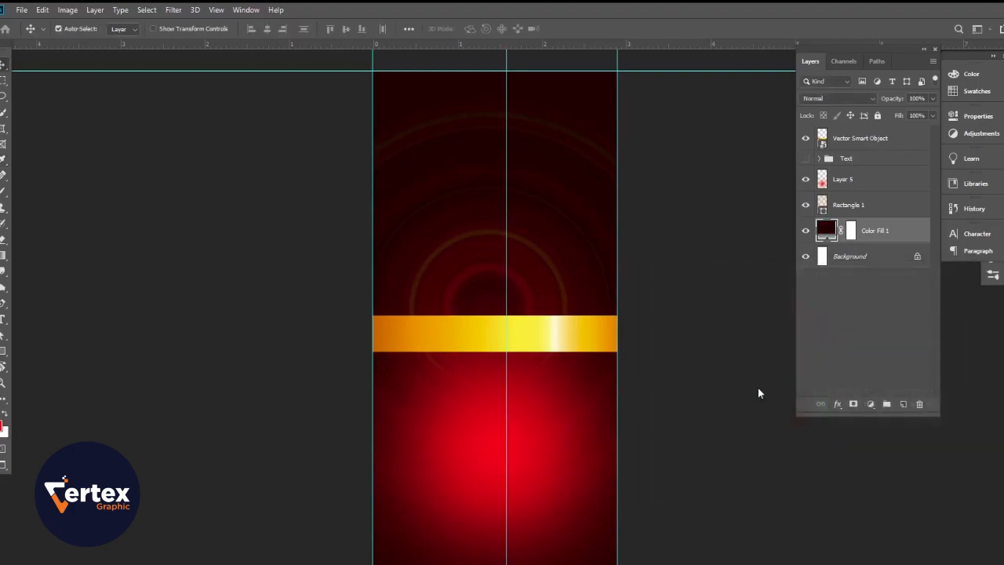
pyautogui.click(224, 302)
# Step: Place the pomegranate image pngwing.com (2) as an embedded object, scaled to about 27.5%, below the gold band
pyautogui.click(21, 10)
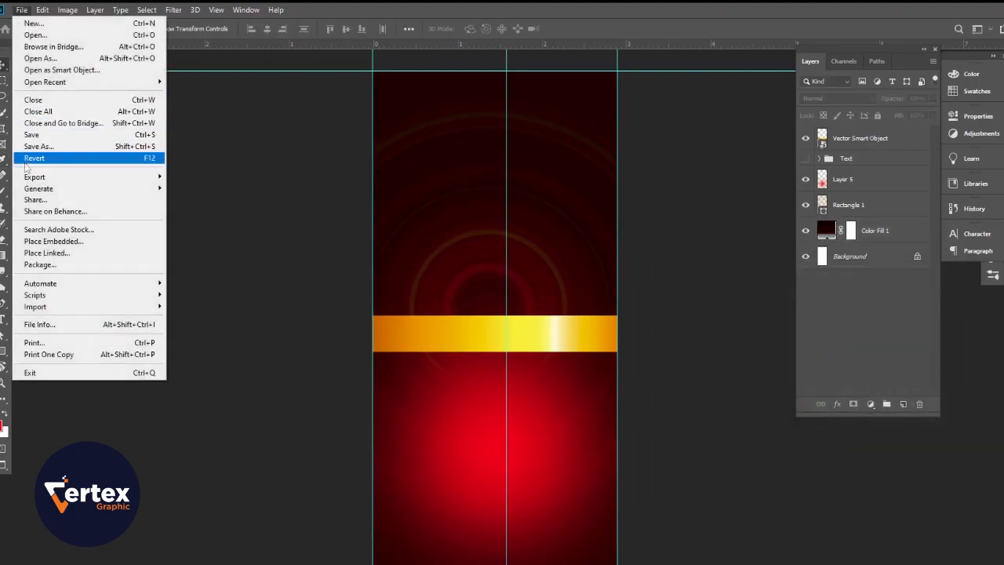
pyautogui.click(48, 240)
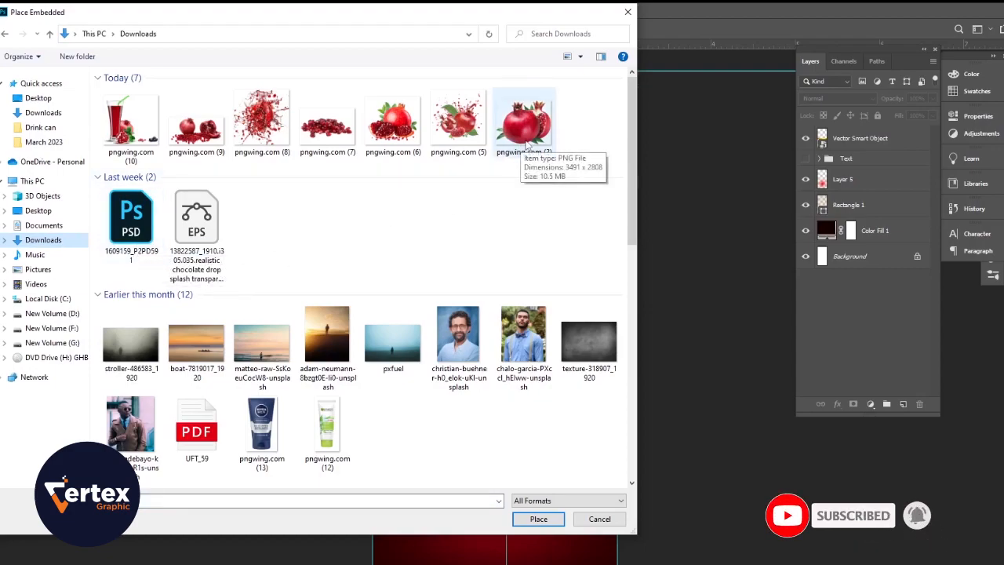
pyautogui.click(527, 146)
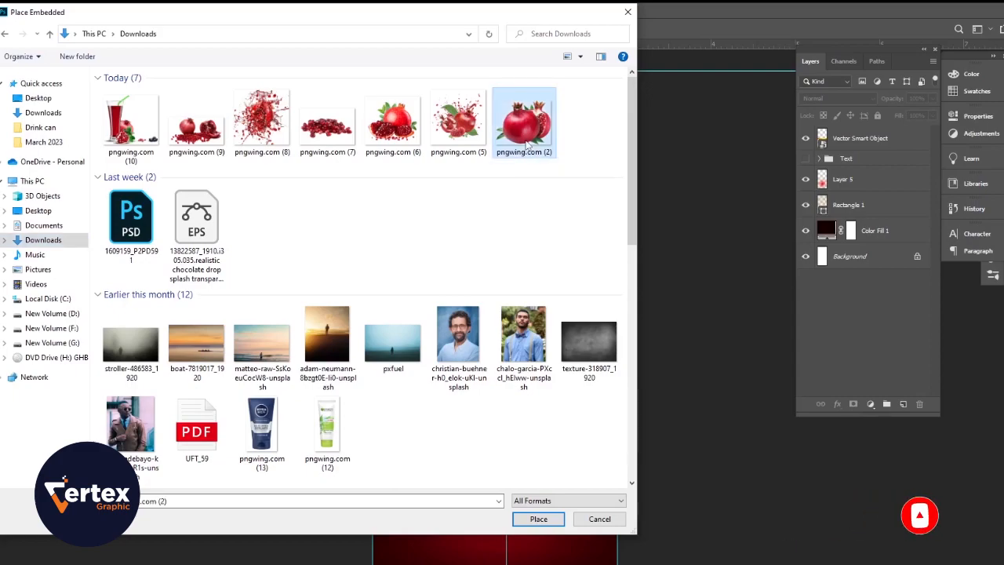
pyautogui.click(538, 518)
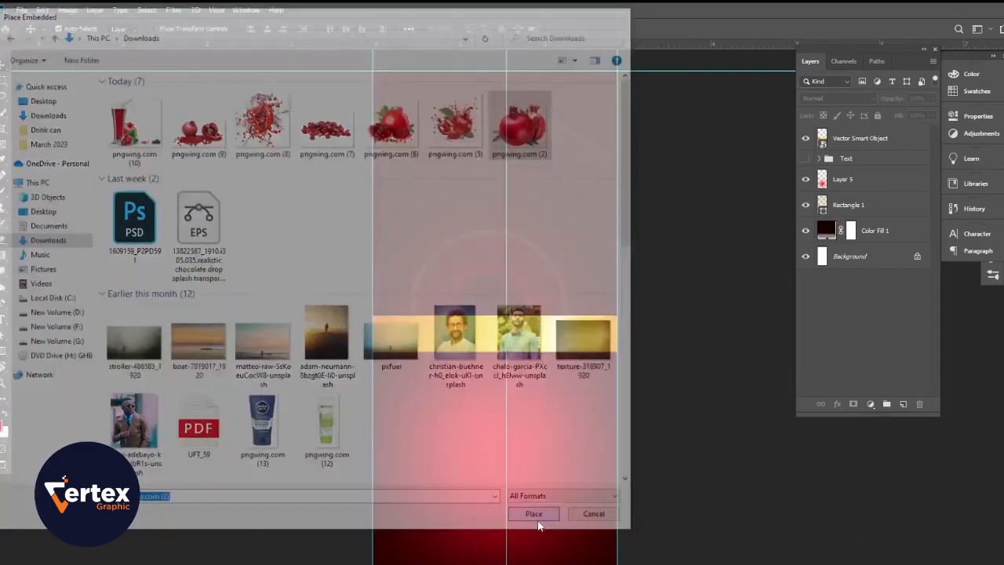
pyautogui.moveTo(487, 369); pyautogui.dragTo(490, 476)
pyautogui.moveTo(384, 389); pyautogui.dragTo(359, 367)
pyautogui.press('Return')
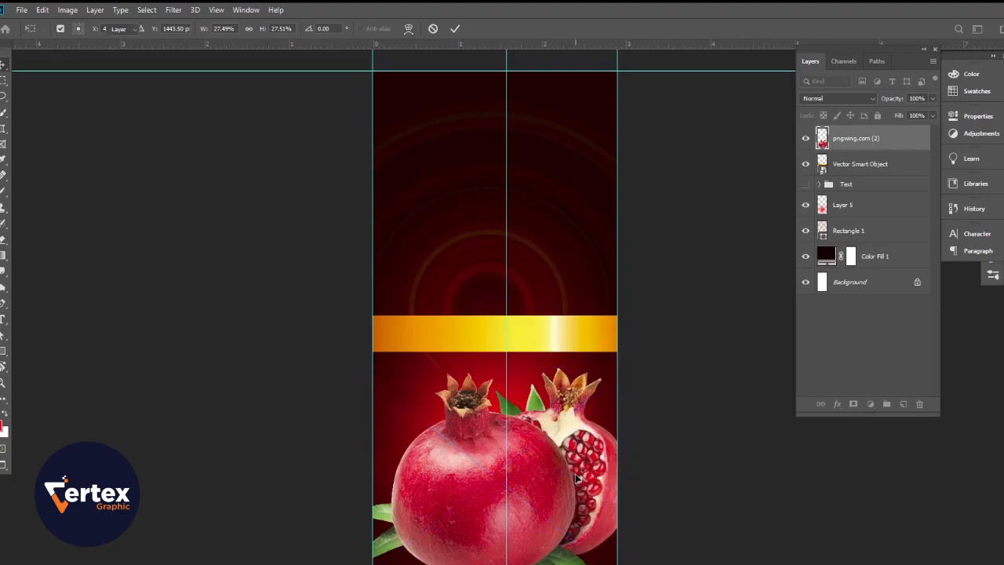
# Step: Add a Levels adjustment clipped to the pomegranate layer, with input black at 27 and output white at about 228
pyautogui.moveTo(520, 420); pyautogui.dragTo(536, 453)
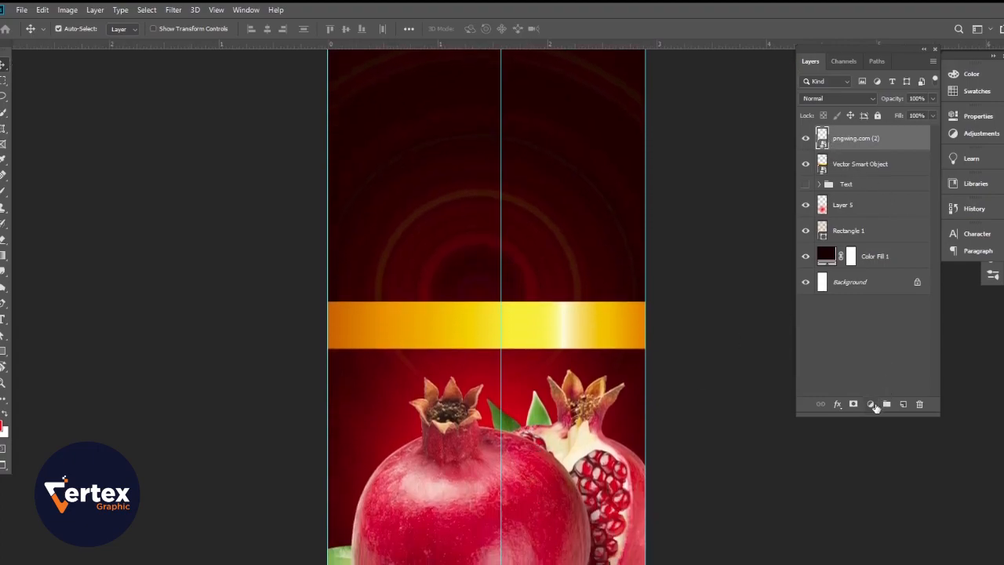
pyautogui.click(872, 404)
pyautogui.click(895, 239)
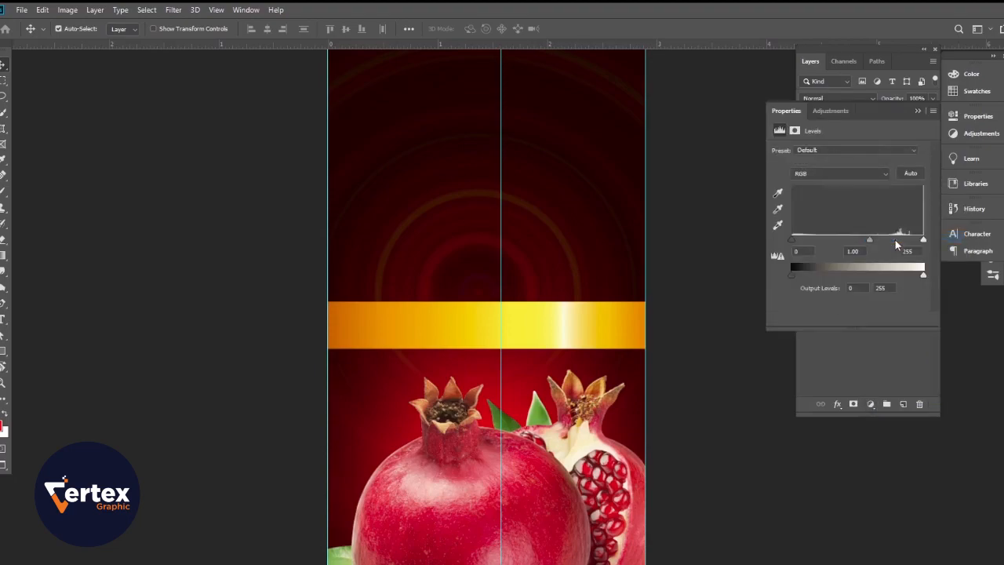
pyautogui.click(850, 318)
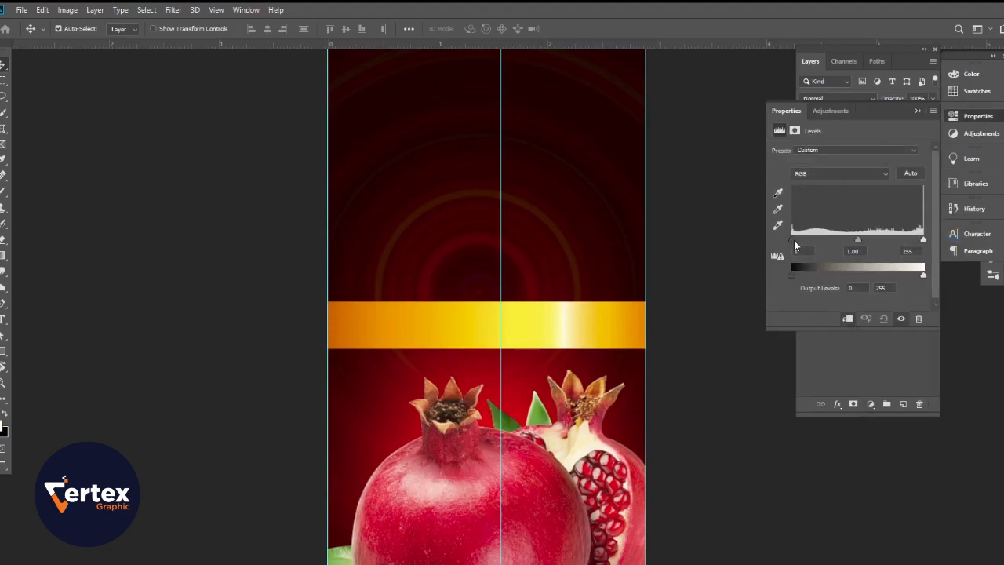
pyautogui.moveTo(795, 245); pyautogui.dragTo(804, 245)
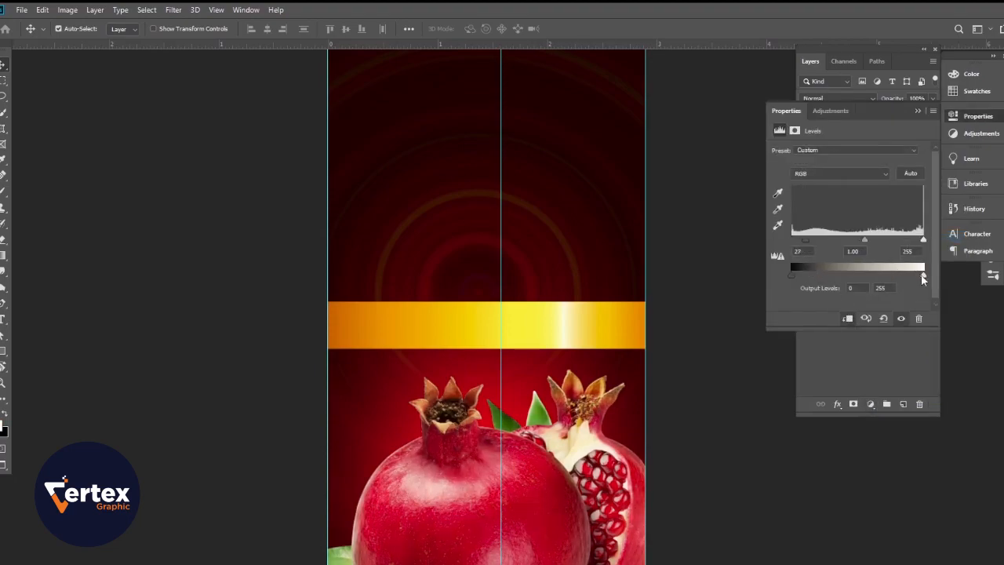
pyautogui.moveTo(922, 280); pyautogui.dragTo(910, 280)
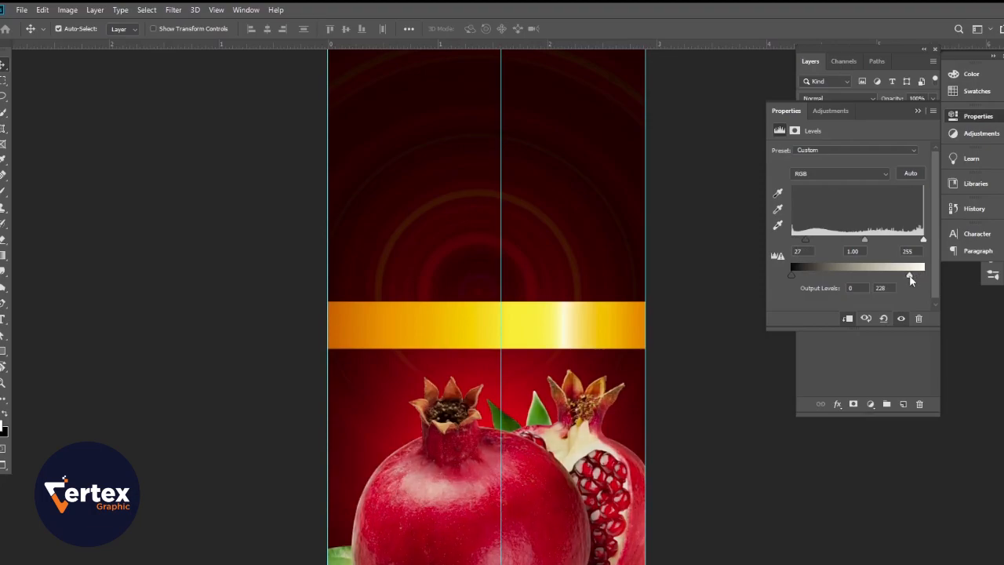
pyautogui.click(918, 111)
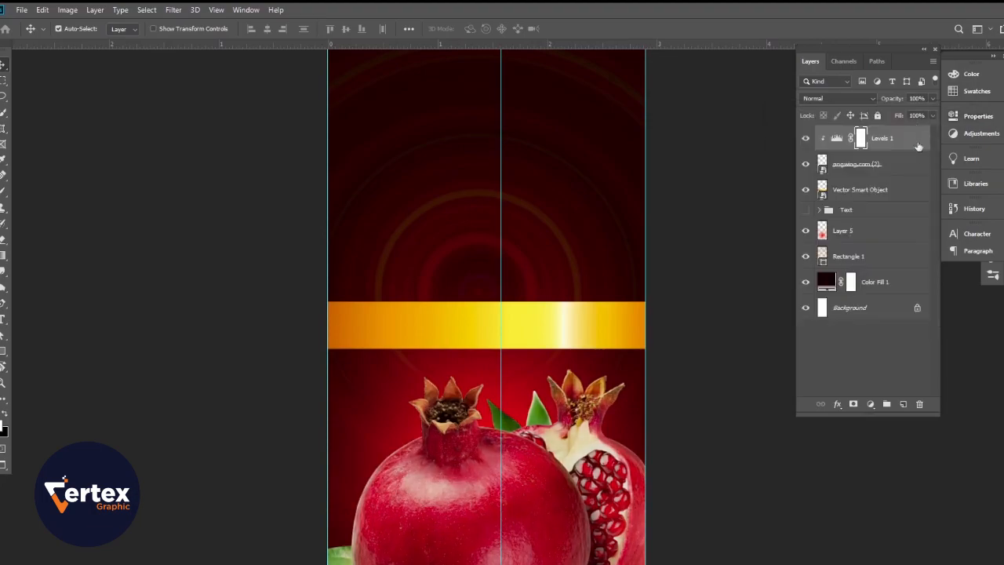
# Step: Add a Vibrance adjustment clipped to the pomegranate layer and adjust its vibrance and saturation
pyautogui.click(871, 409)
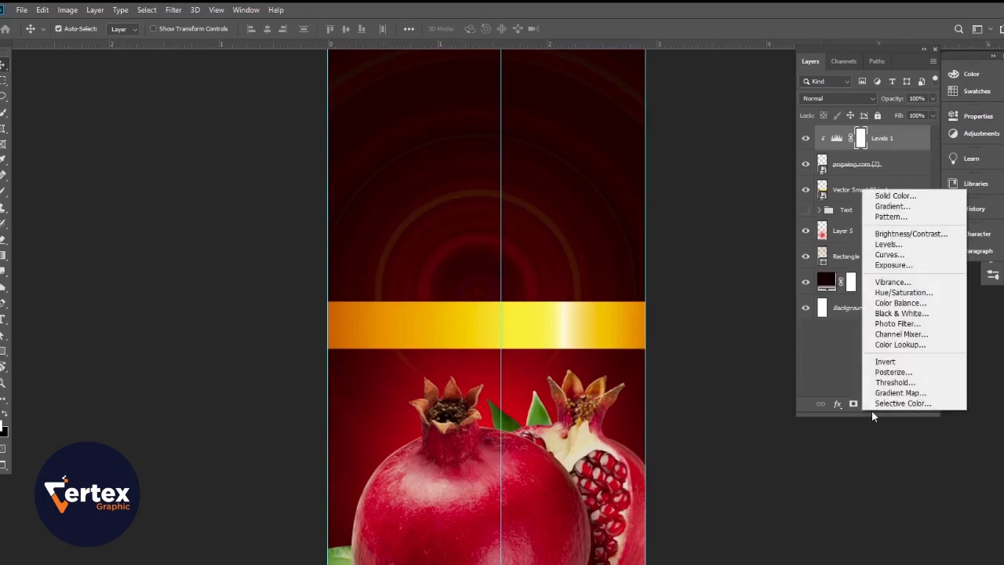
pyautogui.click(894, 282)
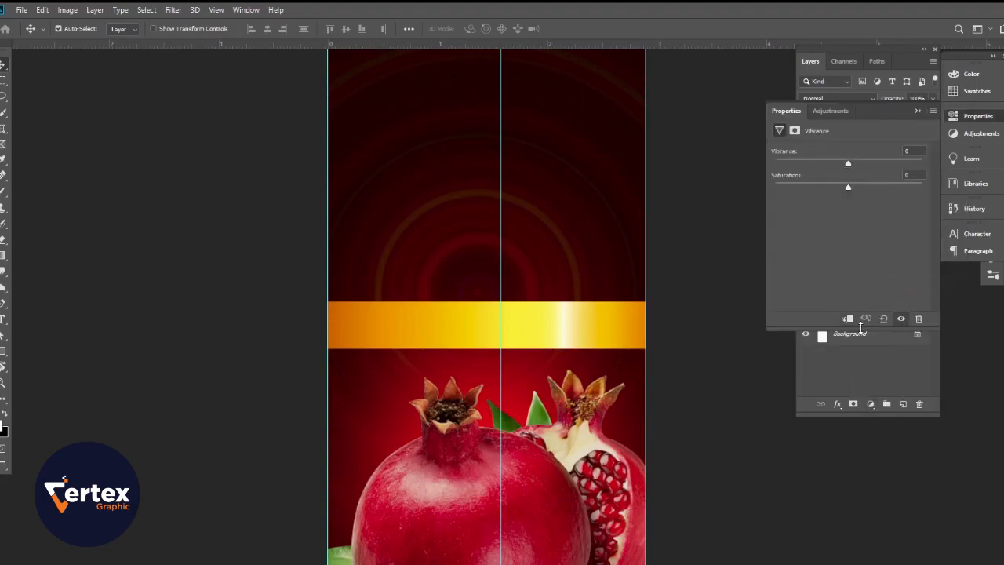
pyautogui.click(845, 164)
pyautogui.moveTo(841, 188); pyautogui.dragTo(847, 166)
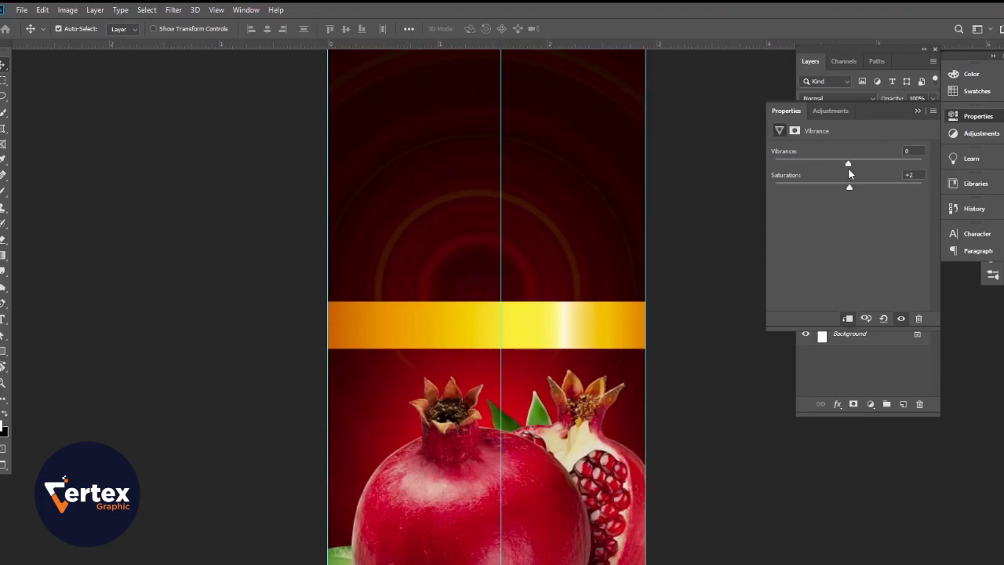
pyautogui.click(918, 111)
pyautogui.scroll(-6, 438, 395)
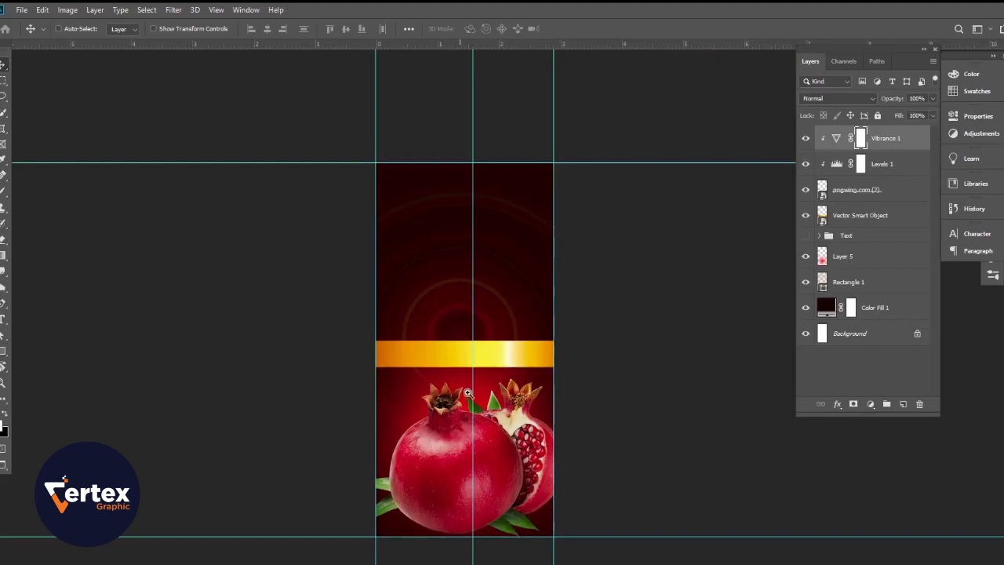
pyautogui.scroll(6, 465, 392)
pyautogui.moveTo(495, 404); pyautogui.dragTo(503, 378)
# Step: Place the seed image pngwing.com (7) embedded, scaled to about 13.8%, at the carton's lower left, about X 280.5 px, Y 1777.5 px
pyautogui.click(214, 271)
pyautogui.click(21, 10)
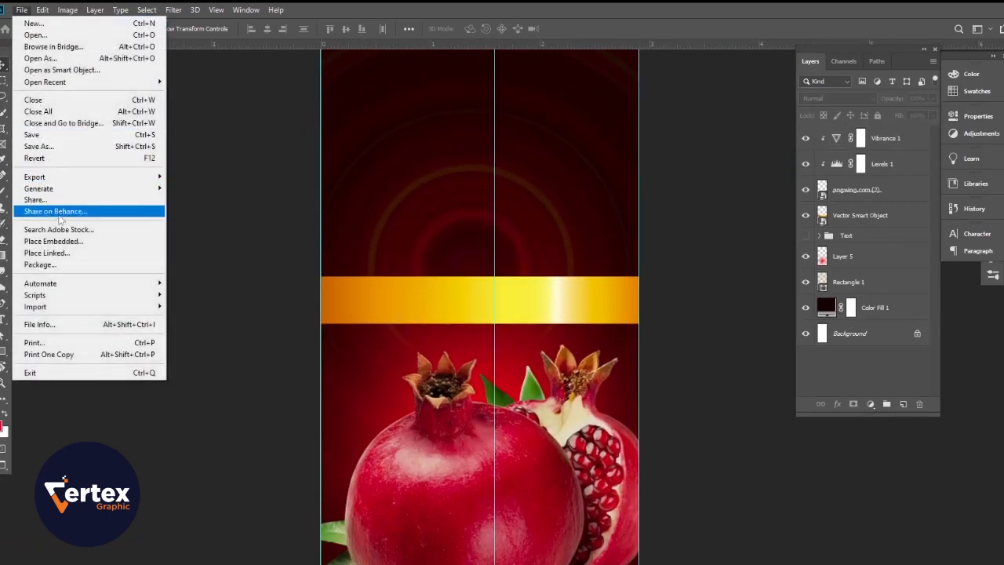
pyautogui.click(55, 240)
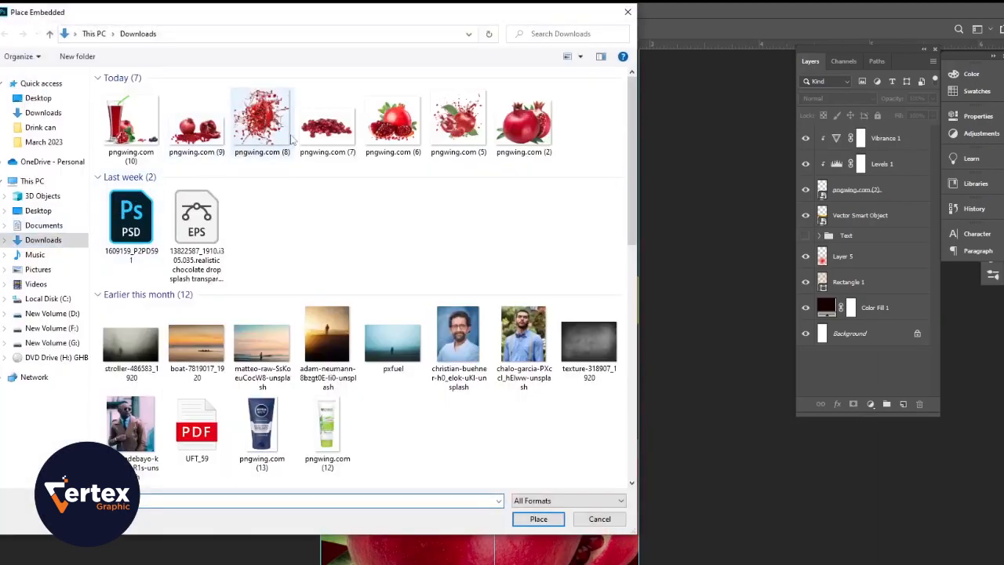
pyautogui.click(333, 135)
pyautogui.click(557, 519)
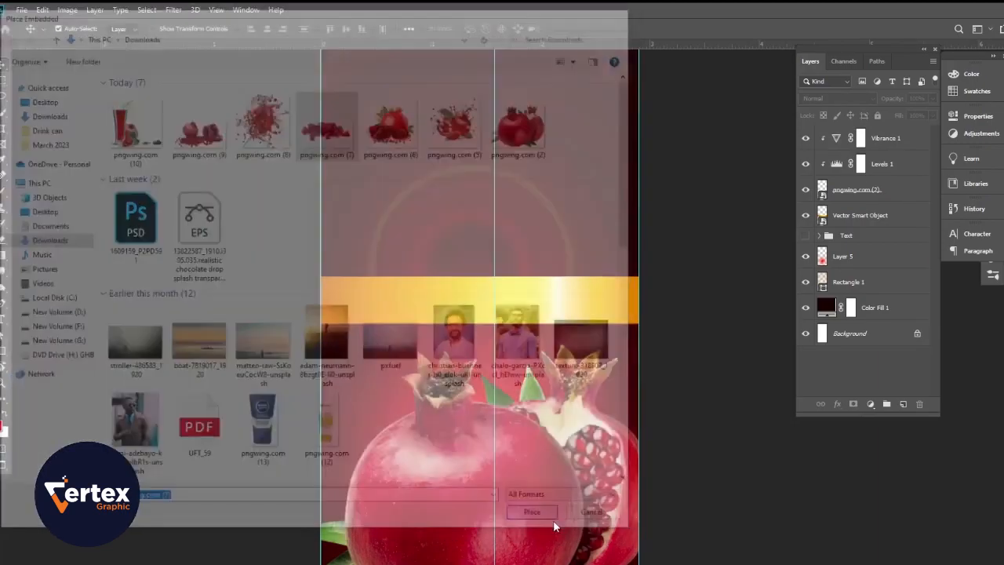
pyautogui.moveTo(566, 296); pyautogui.dragTo(536, 564)
pyautogui.moveTo(612, 499); pyautogui.dragTo(540, 551)
pyautogui.moveTo(451, 563)
pyautogui.mouseDown()
pyautogui.moveTo(470, 560)
pyautogui.moveTo(465, 553)
pyautogui.mouseUp()
pyautogui.moveTo(556, 519); pyautogui.dragTo(538, 534)
pyautogui.moveTo(480, 558); pyautogui.dragTo(482, 557)
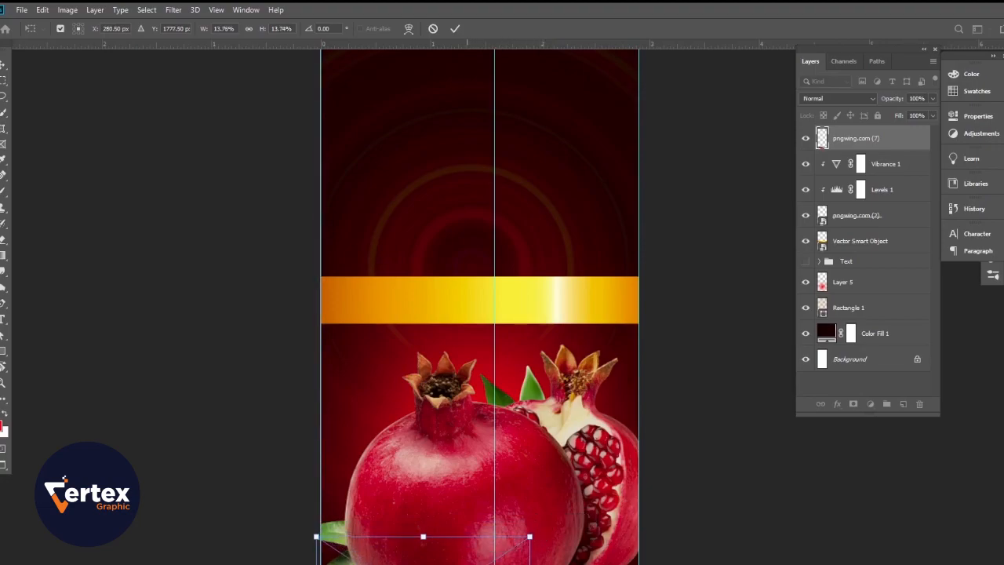
pyautogui.press('Return')
# Step: Add a layer mask to the pngwing.com (7) seed layer and set the brush size to 25 px
pyautogui.moveTo(422, 547); pyautogui.dragTo(444, 372)
pyautogui.moveTo(407, 408); pyautogui.dragTo(453, 444)
pyautogui.moveTo(453, 444); pyautogui.dragTo(435, 325)
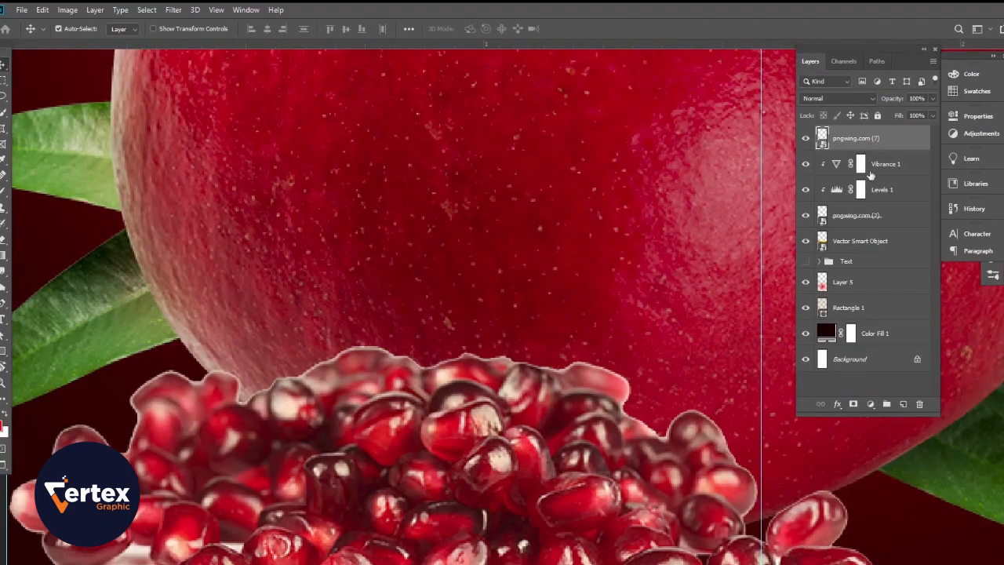
pyautogui.click(853, 404)
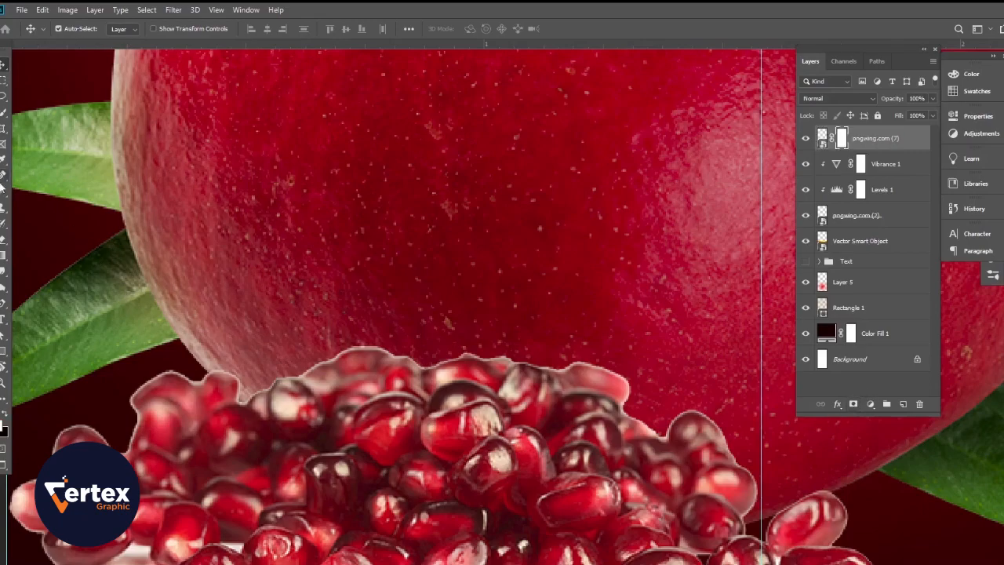
pyautogui.click(3, 188)
pyautogui.rightClick(522, 357)
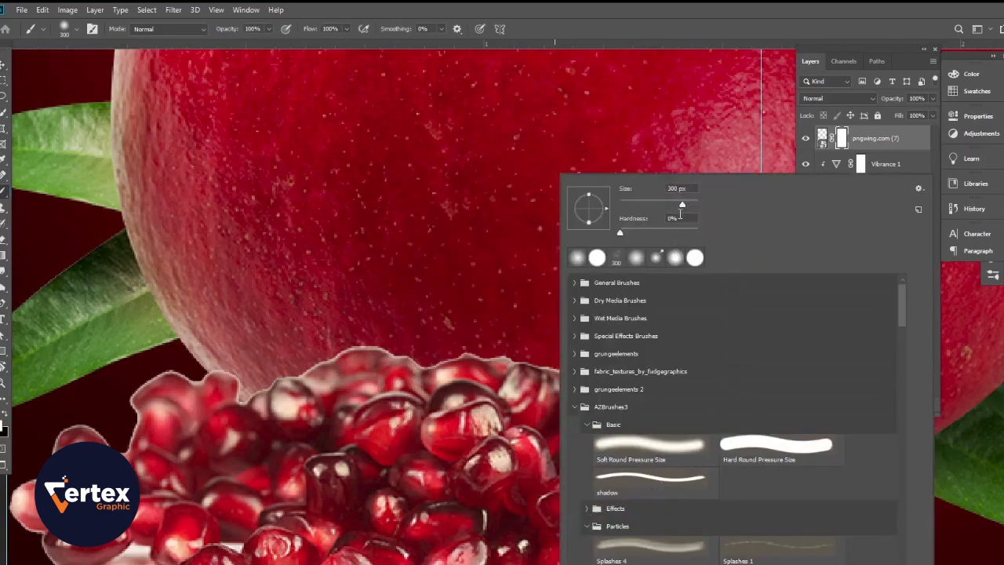
pyautogui.moveTo(628, 209)
pyautogui.mouseDown()
pyautogui.moveTo(639, 233)
pyautogui.moveTo(653, 234)
pyautogui.mouseUp()
pyautogui.click(519, 253)
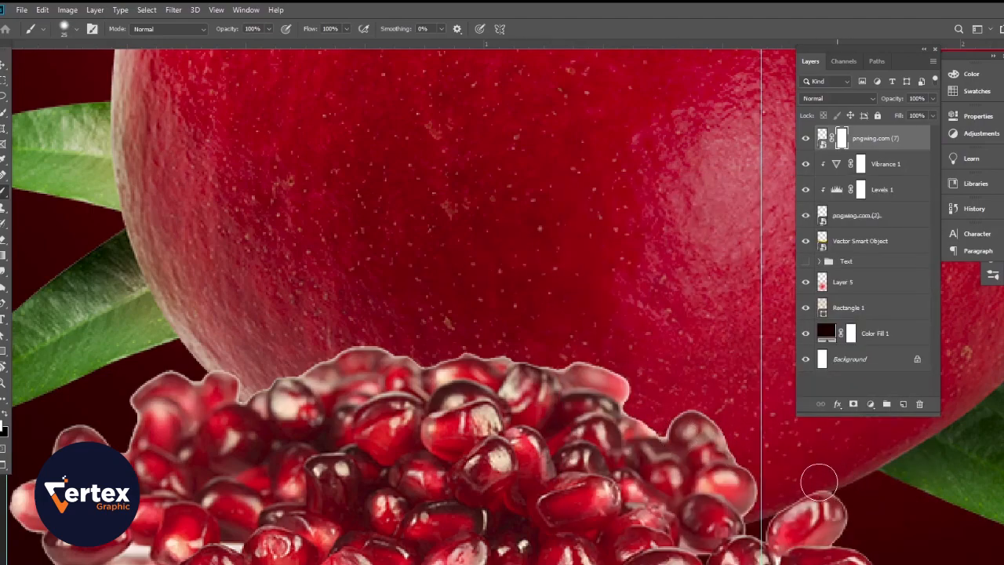
# Step: Paint black on the mask along the upper edge of the seed pile to hide its pale fringe, then restore the leftmost seed
pyautogui.press('x')
pyautogui.moveTo(760, 515); pyautogui.dragTo(768, 480)
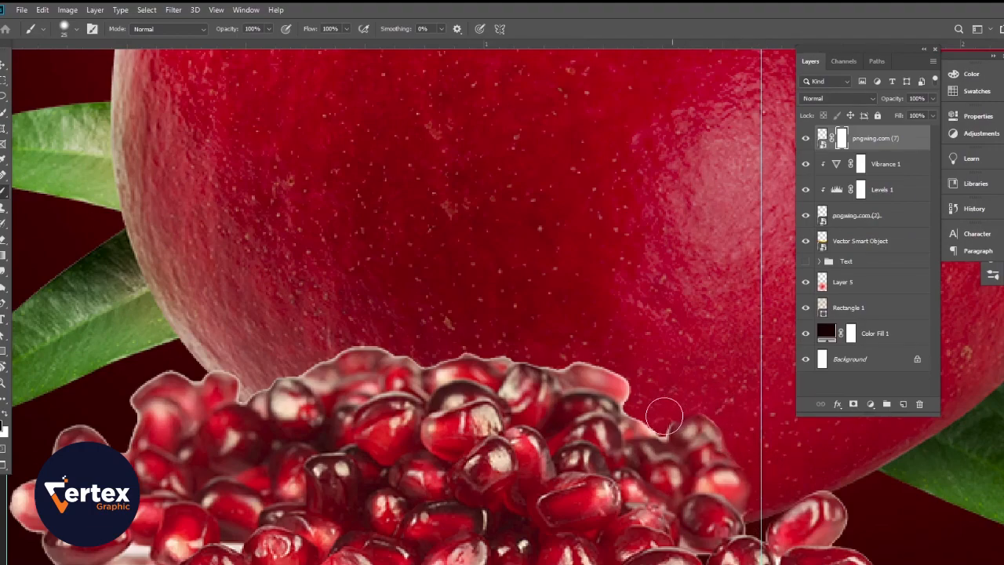
pyautogui.moveTo(643, 404)
pyautogui.mouseDown()
pyautogui.moveTo(639, 372)
pyautogui.moveTo(608, 354)
pyautogui.moveTo(498, 343)
pyautogui.moveTo(425, 349)
pyautogui.moveTo(350, 336)
pyautogui.moveTo(272, 364)
pyautogui.moveTo(251, 384)
pyautogui.moveTo(213, 366)
pyautogui.moveTo(165, 362)
pyautogui.moveTo(145, 375)
pyautogui.moveTo(118, 434)
pyautogui.moveTo(63, 426)
pyautogui.moveTo(17, 477)
pyautogui.moveTo(14, 510)
pyautogui.moveTo(35, 559)
pyautogui.mouseUp()
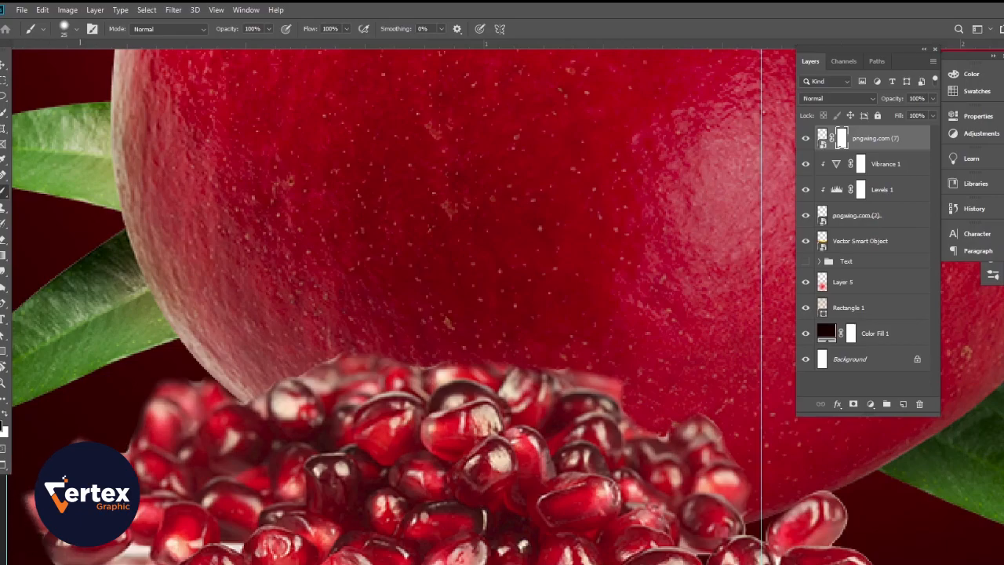
pyautogui.moveTo(33, 512); pyautogui.dragTo(30, 518)
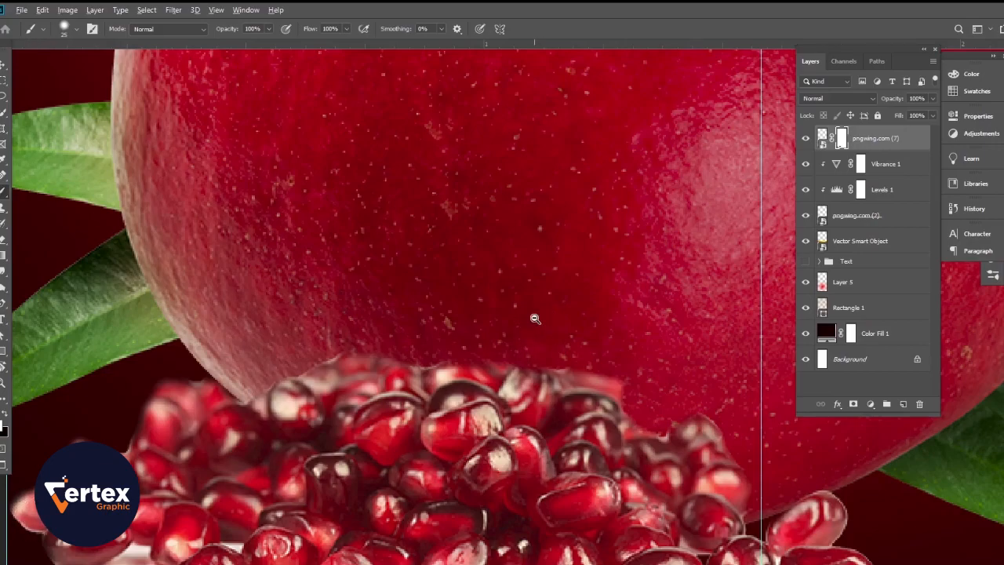
# Step: Add a Levels adjustment clipped to the pngwing.com (7) seed layer, with input black at 22 and output white at 227
pyautogui.scroll(-8, 535, 319)
pyautogui.moveTo(535, 318); pyautogui.dragTo(487, 473)
pyautogui.scroll(2, 469, 500)
pyautogui.scroll(2, 487, 518)
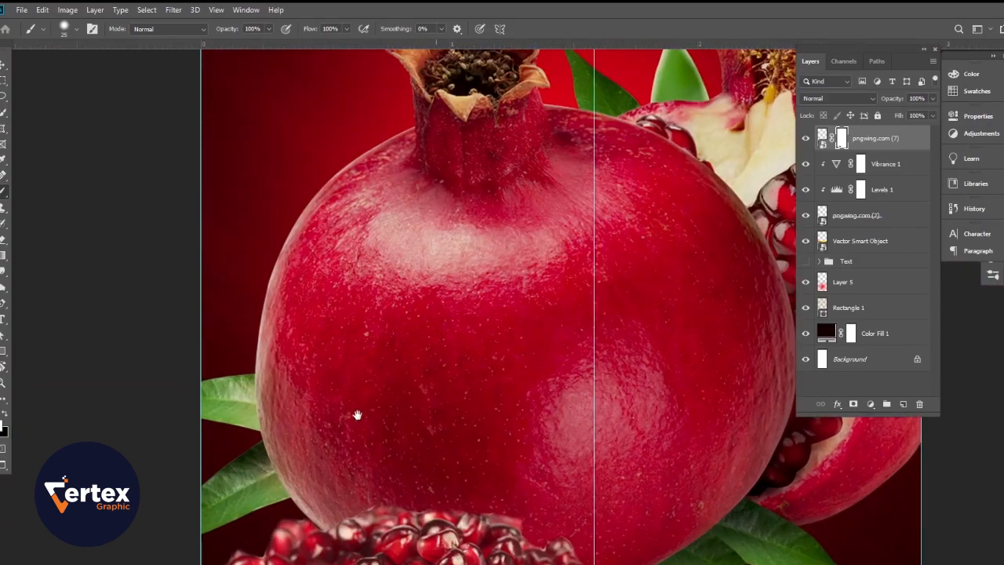
pyautogui.click(6, 65)
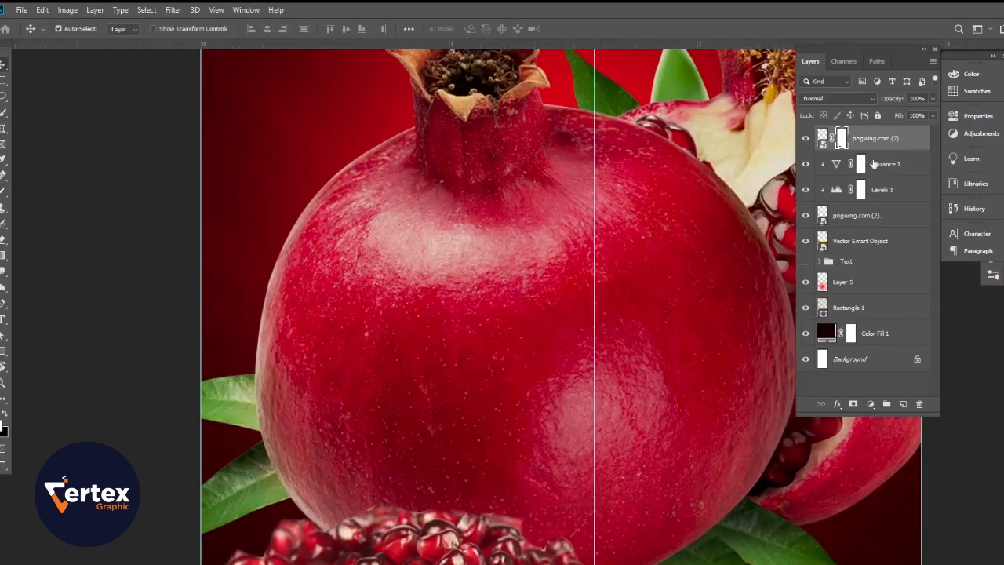
pyautogui.click(869, 405)
pyautogui.click(895, 244)
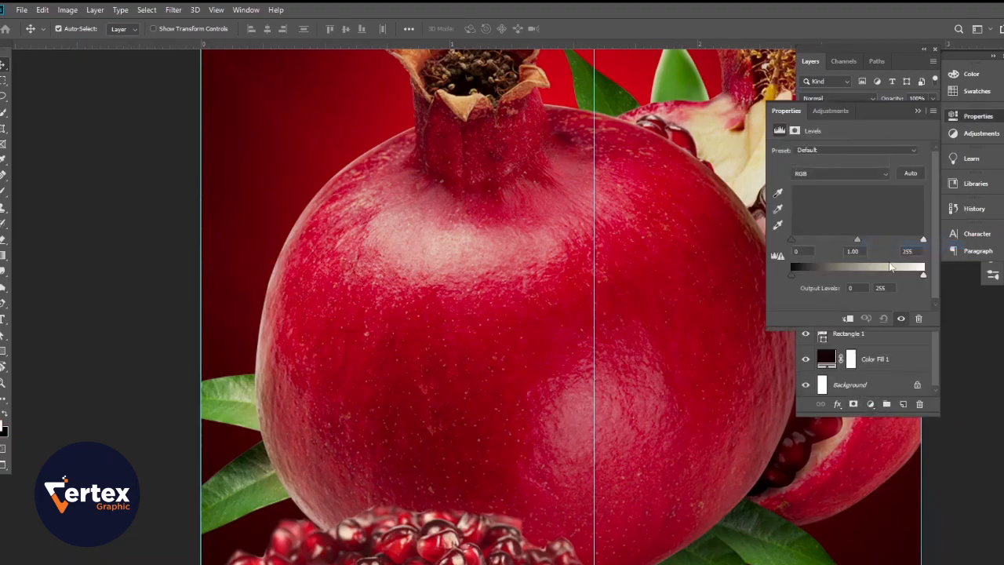
pyautogui.click(848, 317)
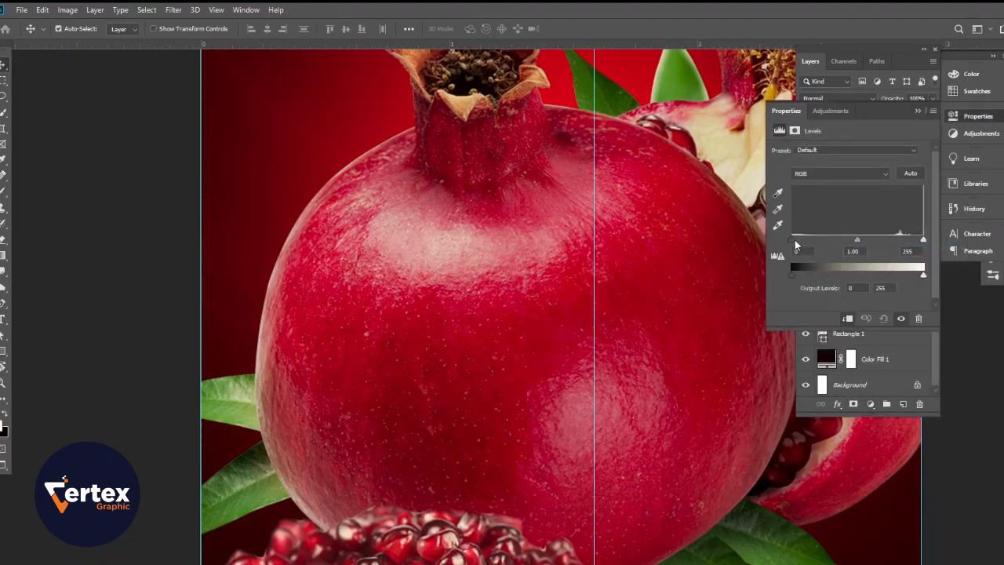
pyautogui.moveTo(800, 244); pyautogui.dragTo(806, 244)
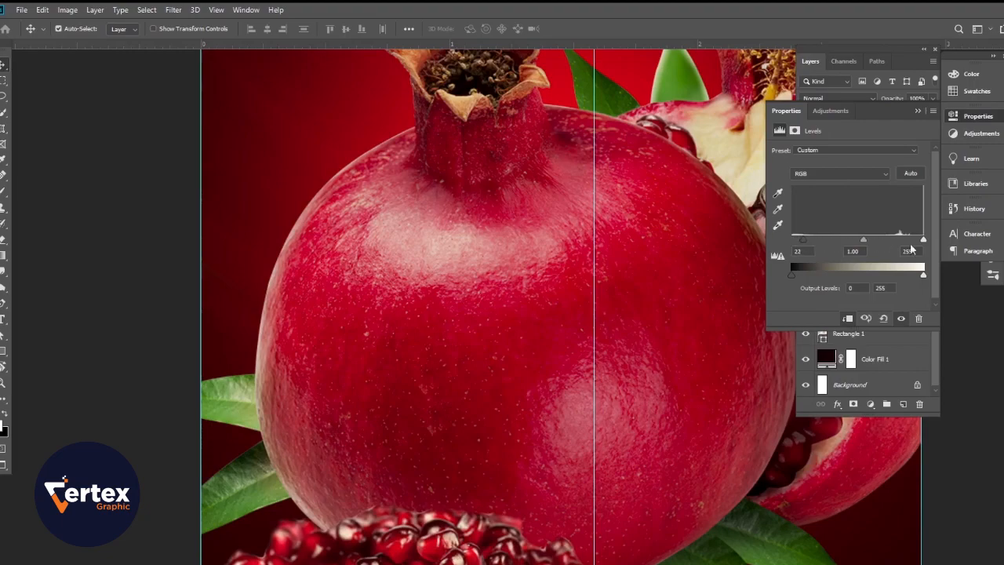
pyautogui.moveTo(923, 277); pyautogui.dragTo(910, 277)
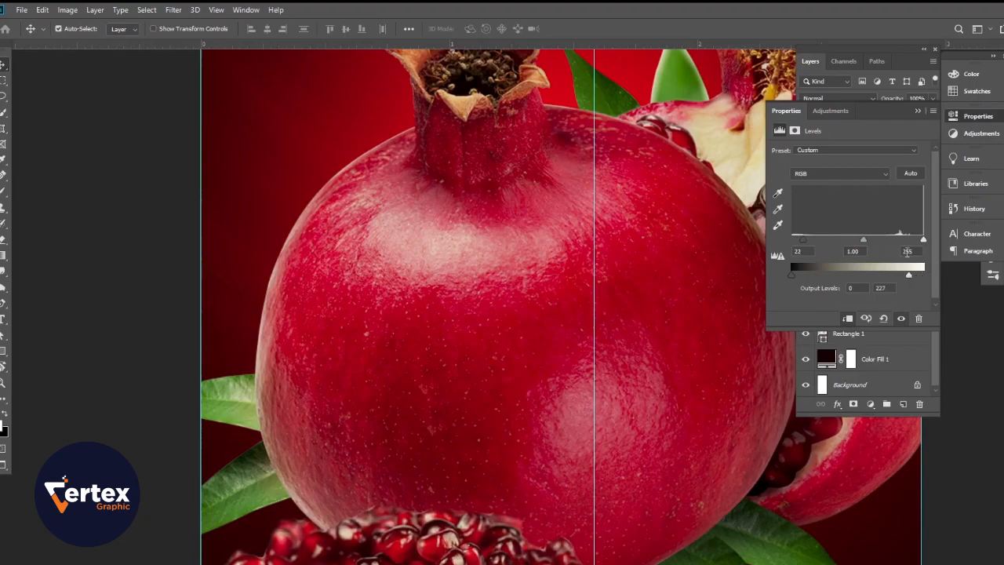
pyautogui.click(917, 112)
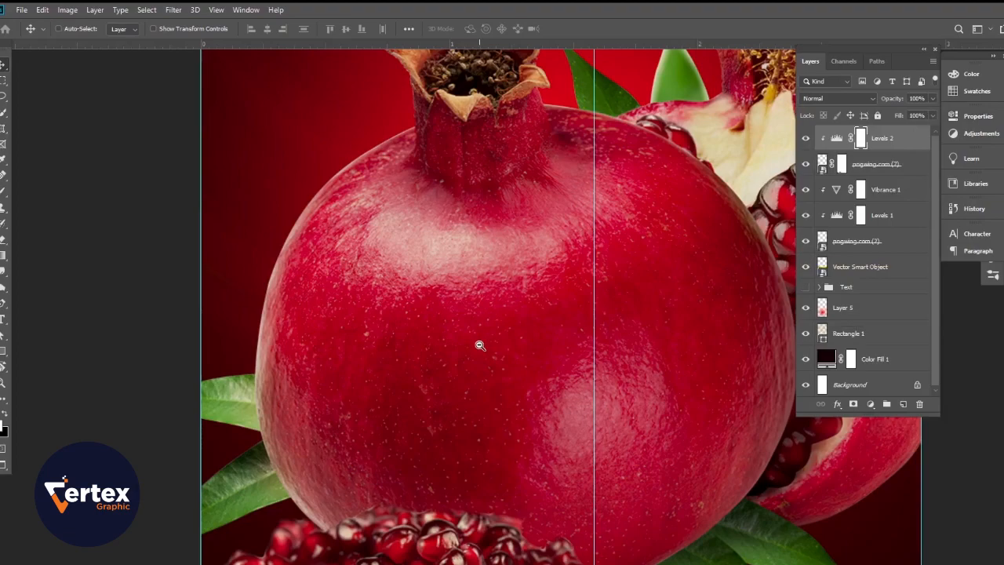
# Step: Add a new layer above the seed layer's Levels adjustment and set the brush size to 202 px
pyautogui.keyDown('alt'); pyautogui.click(479, 346); pyautogui.keyUp('alt')
pyautogui.moveTo(486, 312); pyautogui.dragTo(511, 325)
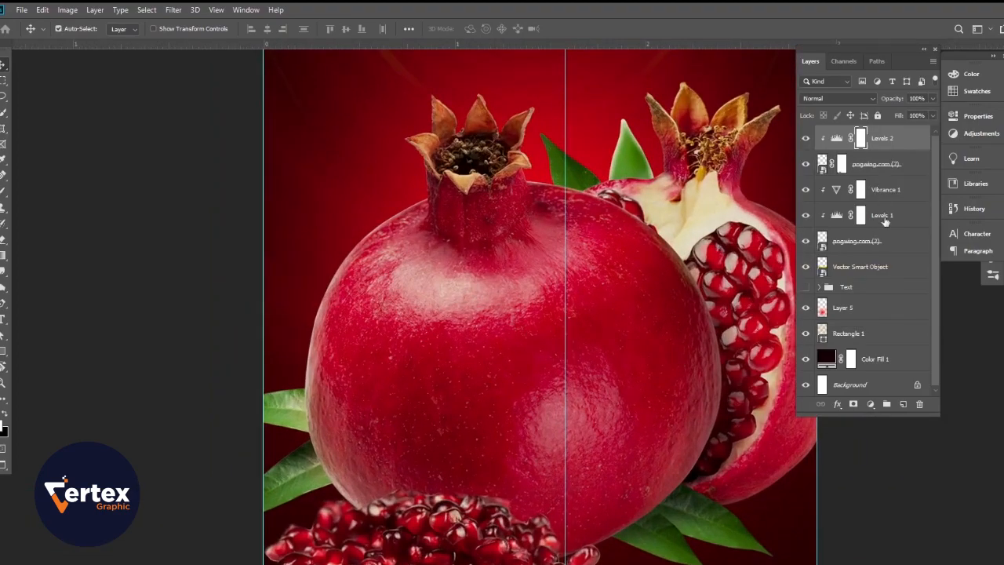
pyautogui.click(901, 407)
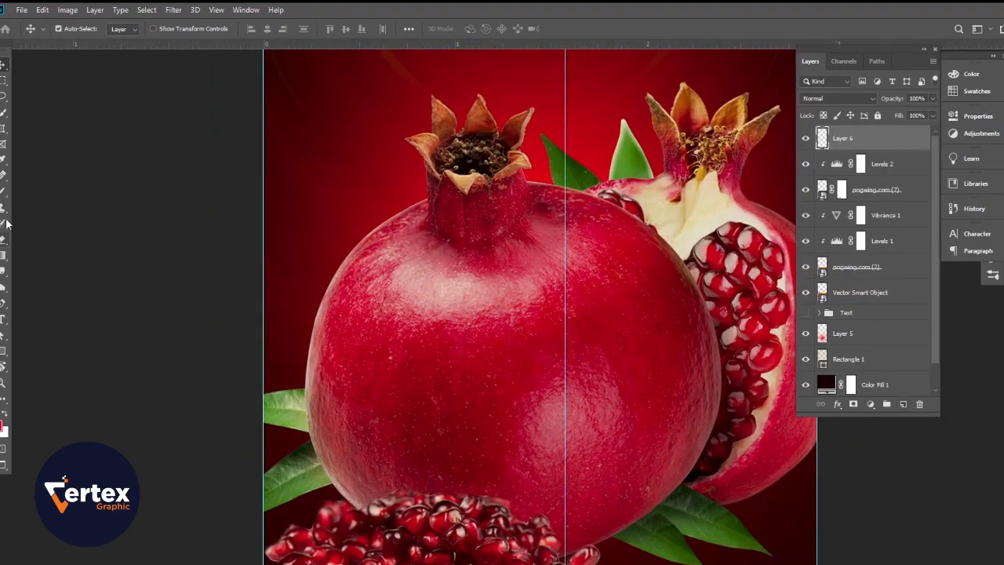
pyautogui.press('b')
pyautogui.rightClick(496, 246)
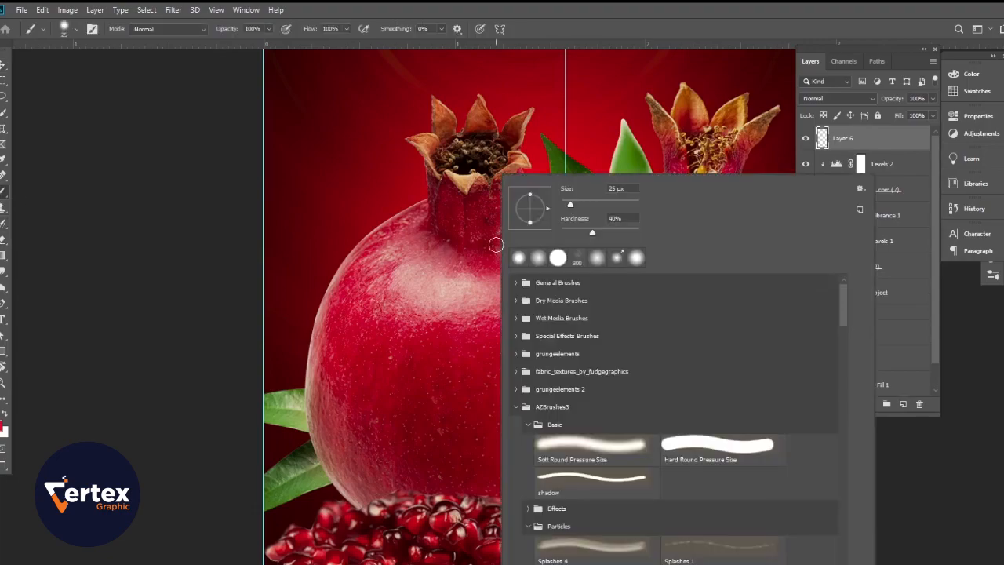
pyautogui.moveTo(570, 206); pyautogui.dragTo(619, 205)
pyautogui.press('Return')
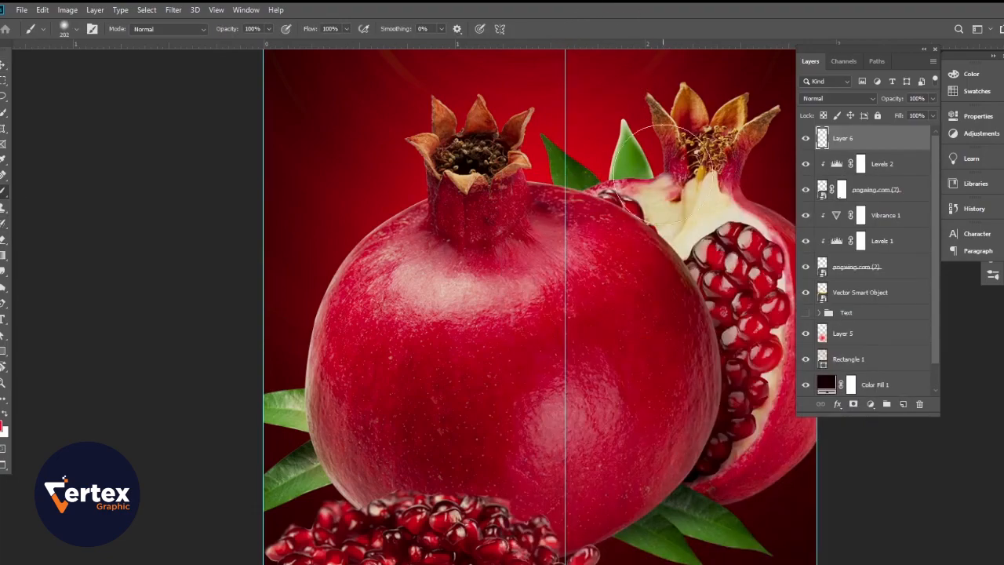
# Step: Enlarge the brush to 500 px and paint broad dark shading across the carton's bottom, over the seeds, leaves and pomegranate bases
pyautogui.moveTo(688, 407); pyautogui.dragTo(650, 299)
pyautogui.moveTo(651, 382); pyautogui.dragTo(505, 383)
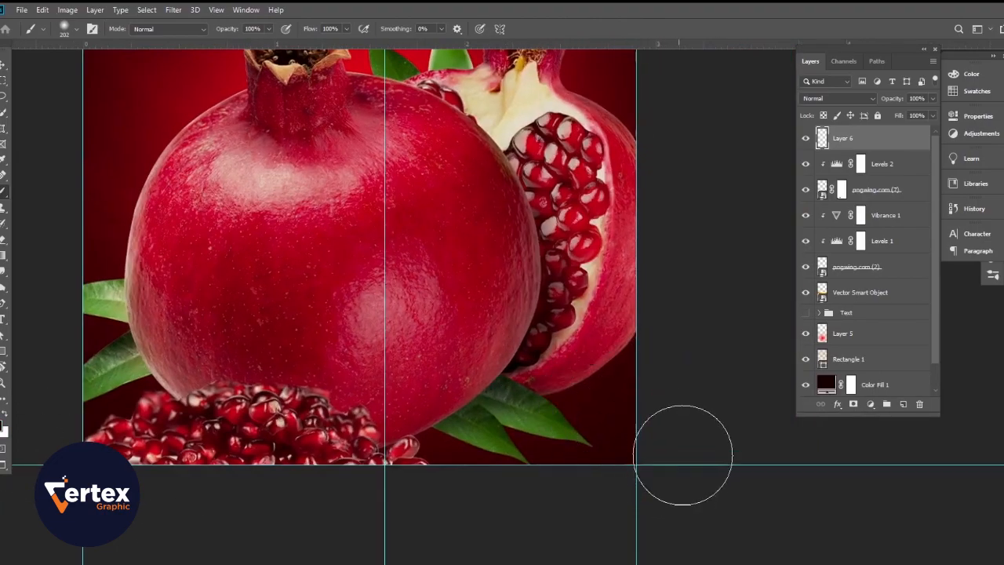
pyautogui.press(']')
pyautogui.press(']')
pyautogui.press(']')
pyautogui.press(']')
pyautogui.moveTo(672, 369)
pyautogui.mouseDown()
pyautogui.moveTo(531, 484)
pyautogui.moveTo(424, 508)
pyautogui.moveTo(178, 498)
pyautogui.mouseUp()
pyautogui.moveTo(287, 447); pyautogui.dragTo(443, 514)
pyautogui.moveTo(147, 444)
pyautogui.mouseDown()
pyautogui.moveTo(301, 564)
pyautogui.moveTo(446, 564)
pyautogui.mouseUp()
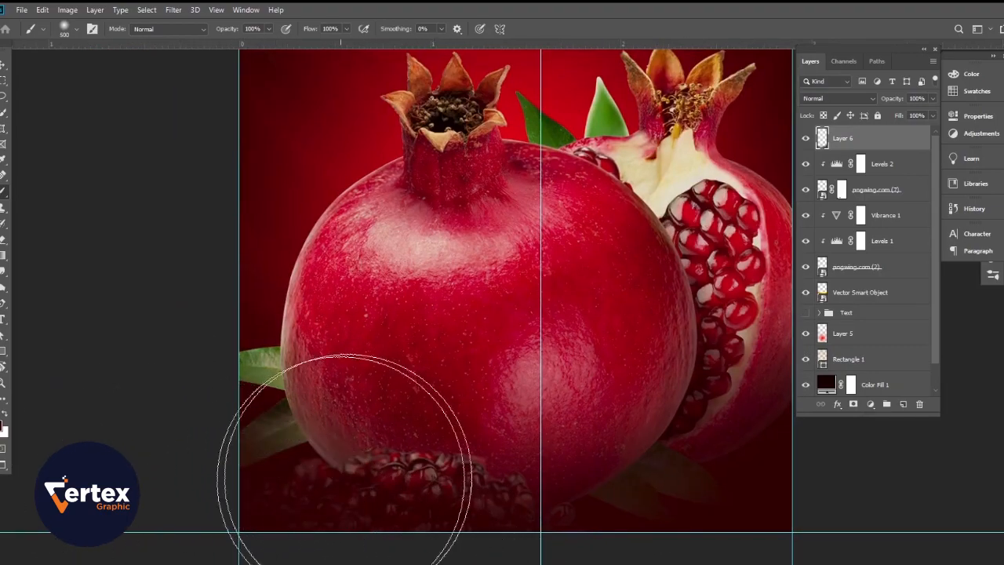
# Step: Set the dark shading layer's blend mode to Multiply and its opacity to 53%
pyautogui.scroll(-3, 428, 394)
pyautogui.scroll(-3, 461, 348)
pyautogui.moveTo(480, 340); pyautogui.dragTo(499, 431)
pyautogui.scroll(2, 511, 421)
pyautogui.click(843, 98)
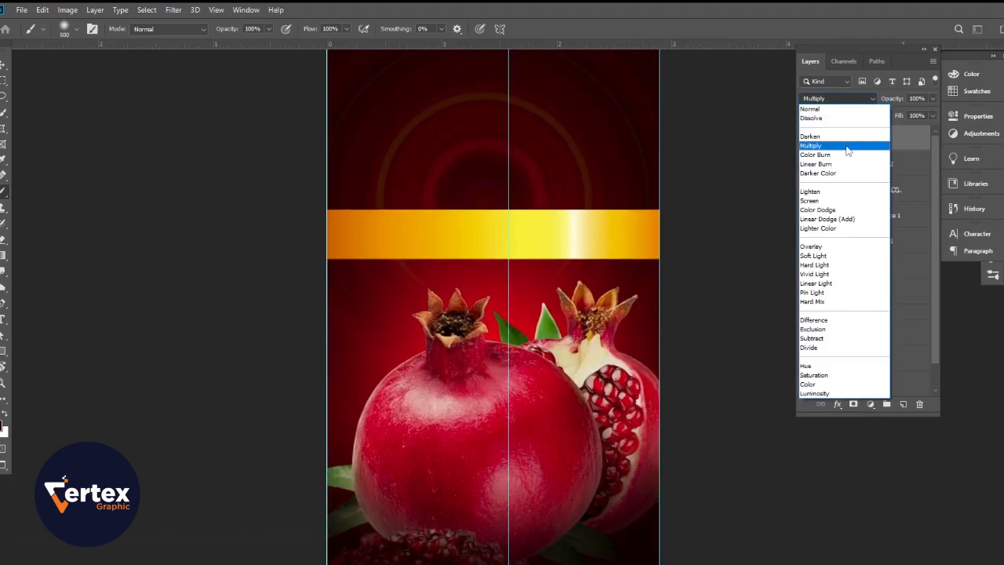
pyautogui.click(847, 149)
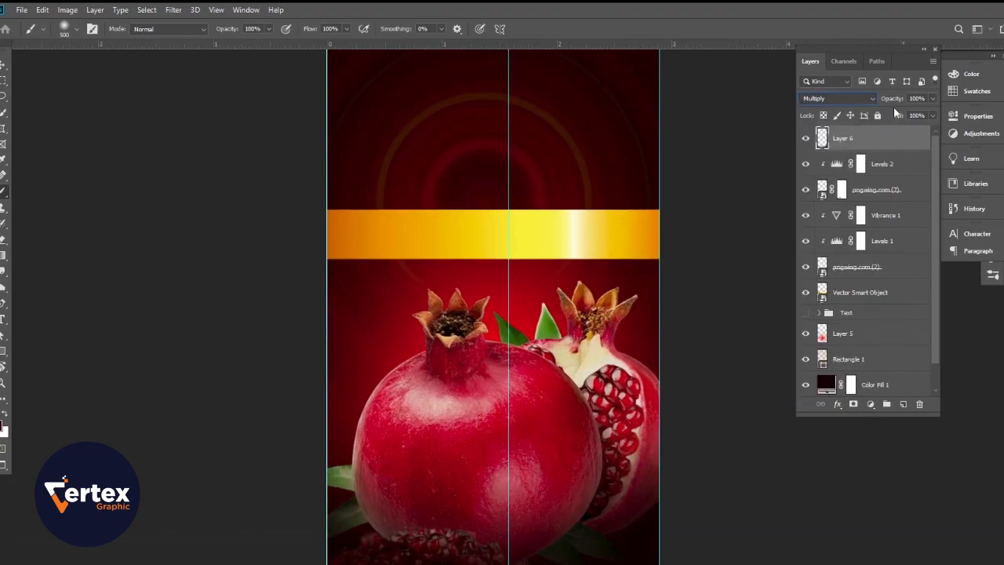
pyautogui.moveTo(894, 99); pyautogui.dragTo(860, 104)
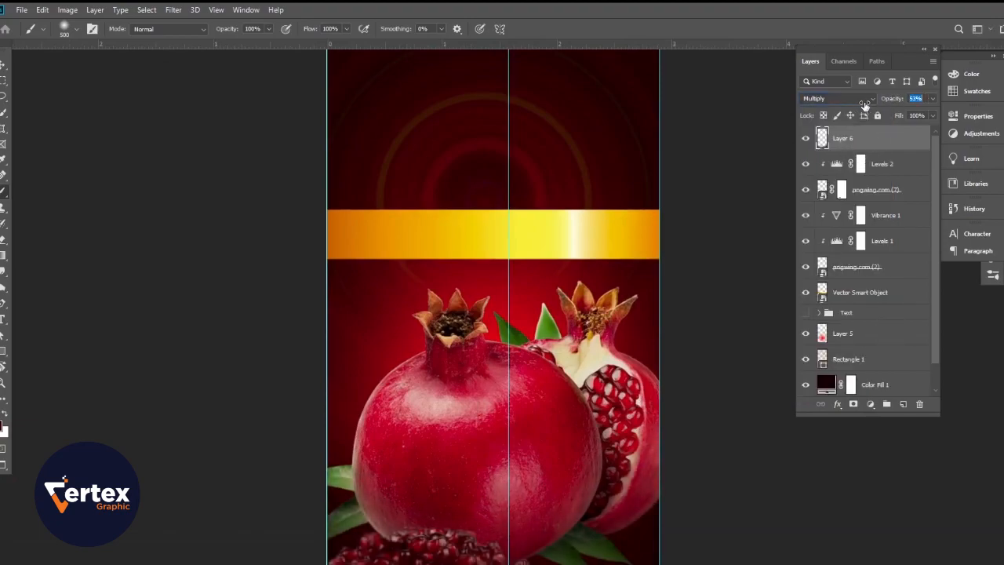
# Step: Compare the carton with and without the shading of Layer 6, and set that layer's opacity to 38%
pyautogui.click(3, 66)
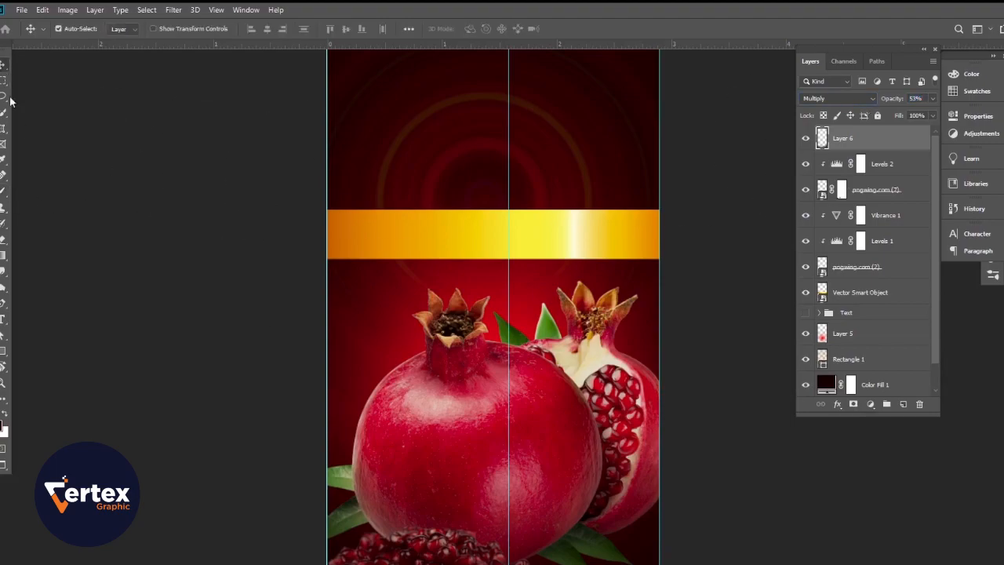
pyautogui.moveTo(522, 391)
pyautogui.mouseDown()
pyautogui.moveTo(506, 395)
pyautogui.moveTo(548, 409)
pyautogui.moveTo(537, 356)
pyautogui.mouseUp()
pyautogui.click(808, 138)
pyautogui.click(808, 138)
pyautogui.click(809, 140)
pyautogui.click(809, 139)
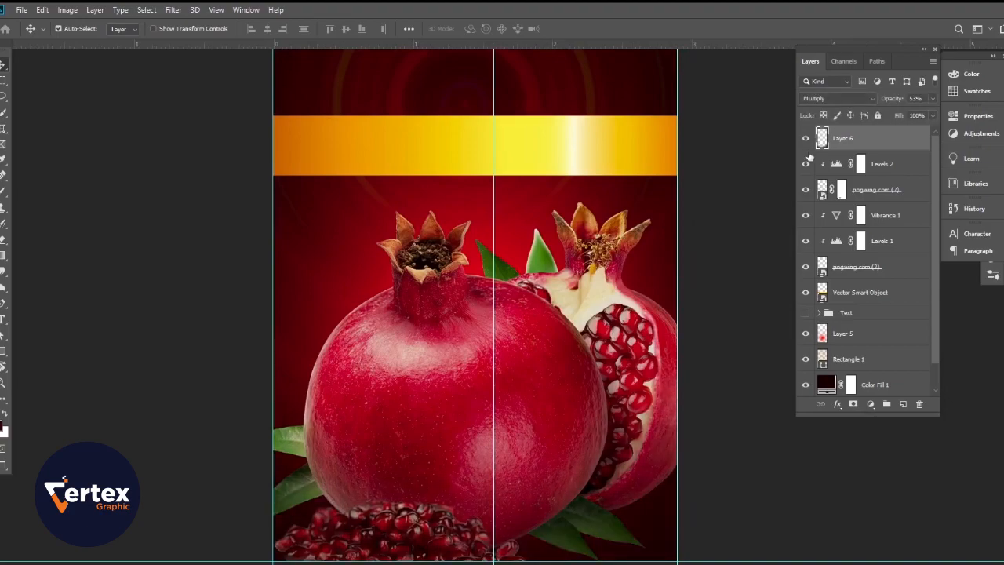
pyautogui.moveTo(543, 367); pyautogui.dragTo(540, 366)
pyautogui.keyDown('ctrl'); pyautogui.click(505, 314); pyautogui.keyUp('ctrl')
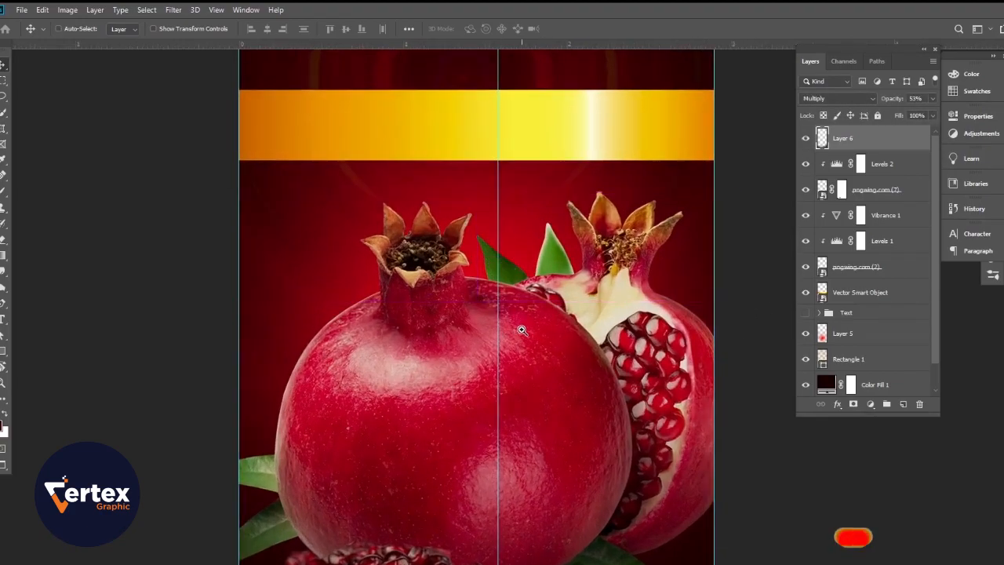
pyautogui.moveTo(898, 105); pyautogui.dragTo(889, 104)
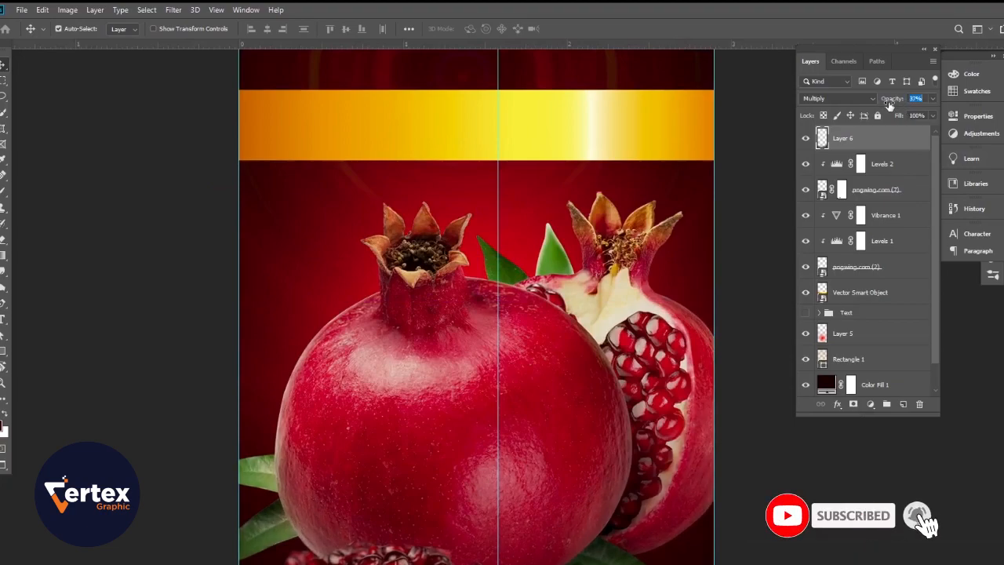
# Step: Check the pomegranate and Vector Smart Object layers by toggling their visibility, and add a new layer between the two
pyautogui.click(879, 277)
pyautogui.click(805, 268)
pyautogui.click(805, 268)
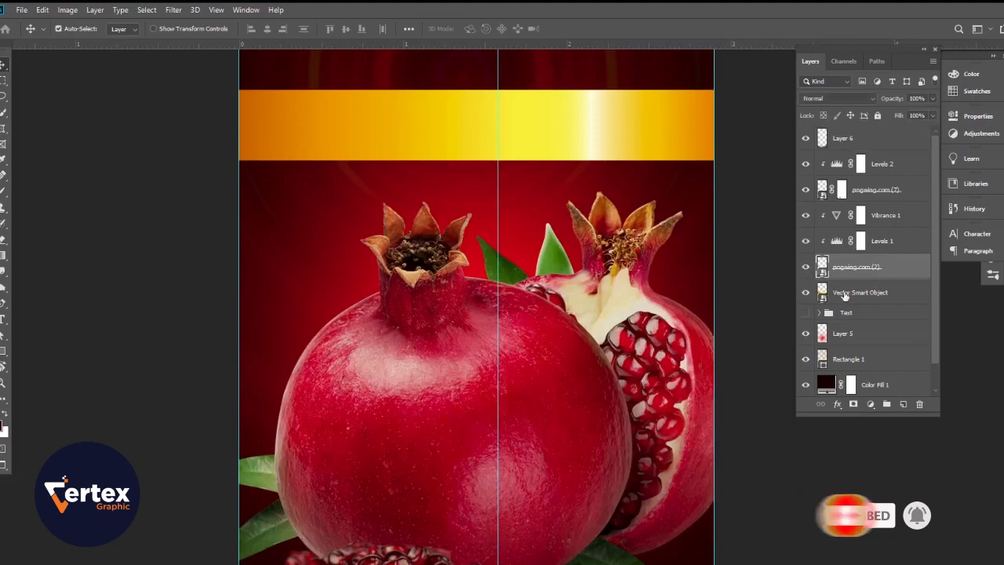
pyautogui.click(806, 294)
pyautogui.click(805, 293)
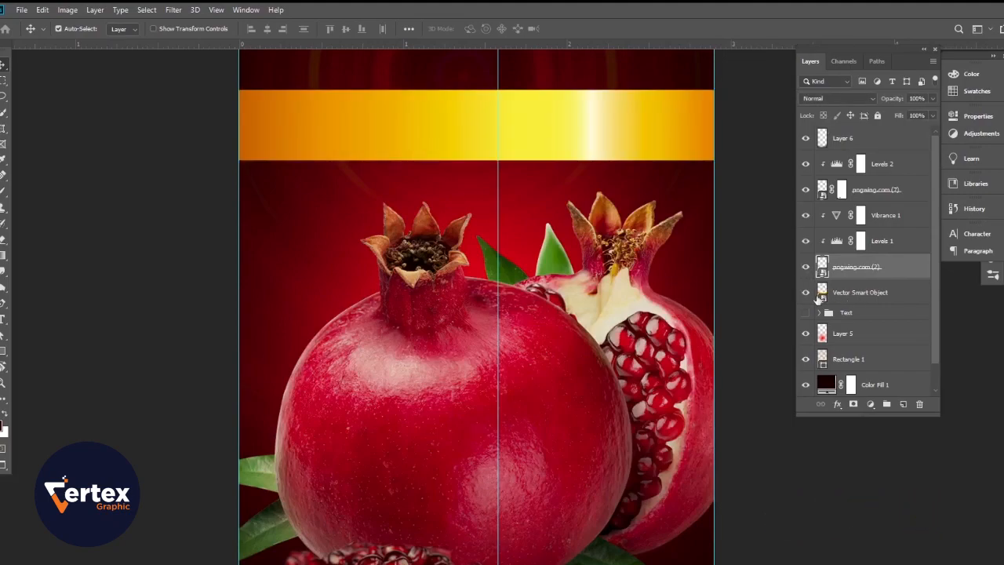
pyautogui.click(859, 296)
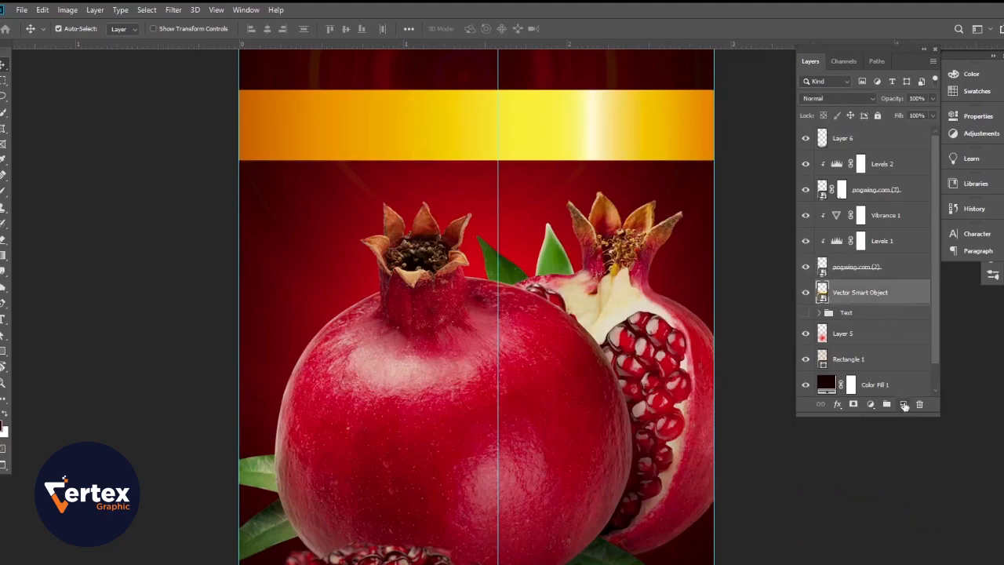
pyautogui.click(904, 404)
pyautogui.scroll(3, 578, 353)
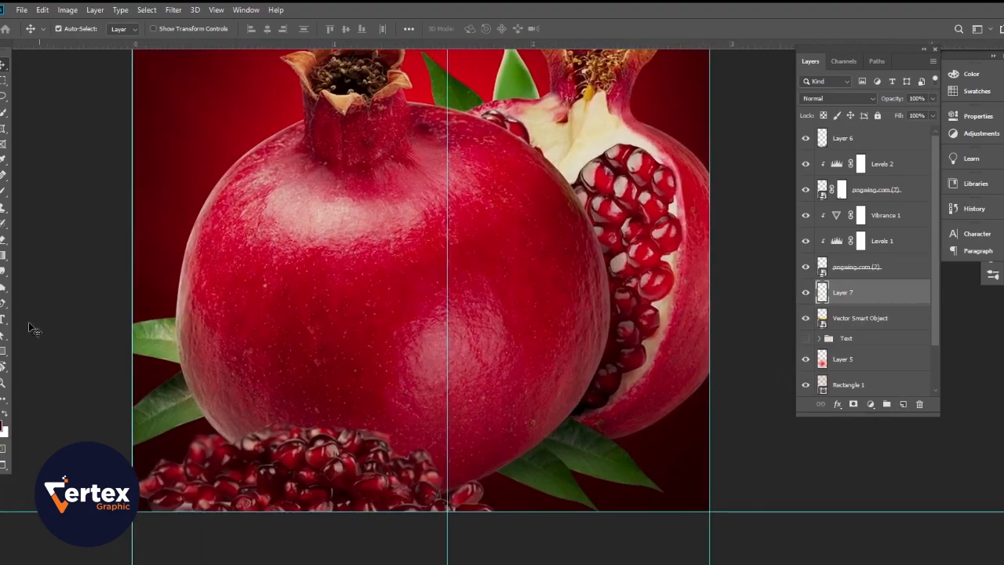
# Step: Paint dark shadows behind the pomegranates' lower edges on Layer 7 with an 80 px brush and set its opacity to 49%
pyautogui.click(3, 192)
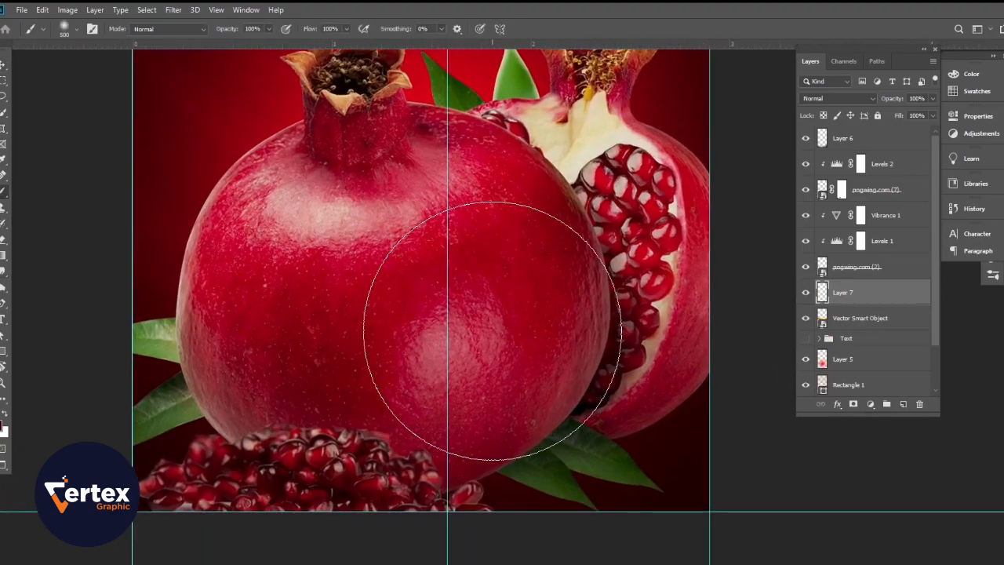
pyautogui.press('[')
pyautogui.press('[')
pyautogui.press('[')
pyautogui.press('[')
pyautogui.press('[')
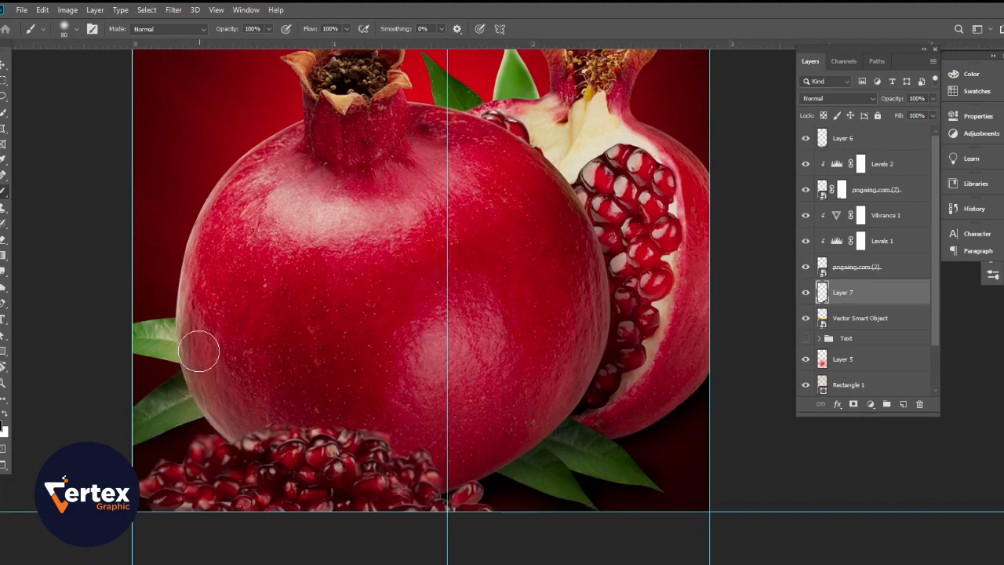
pyautogui.click(4, 64)
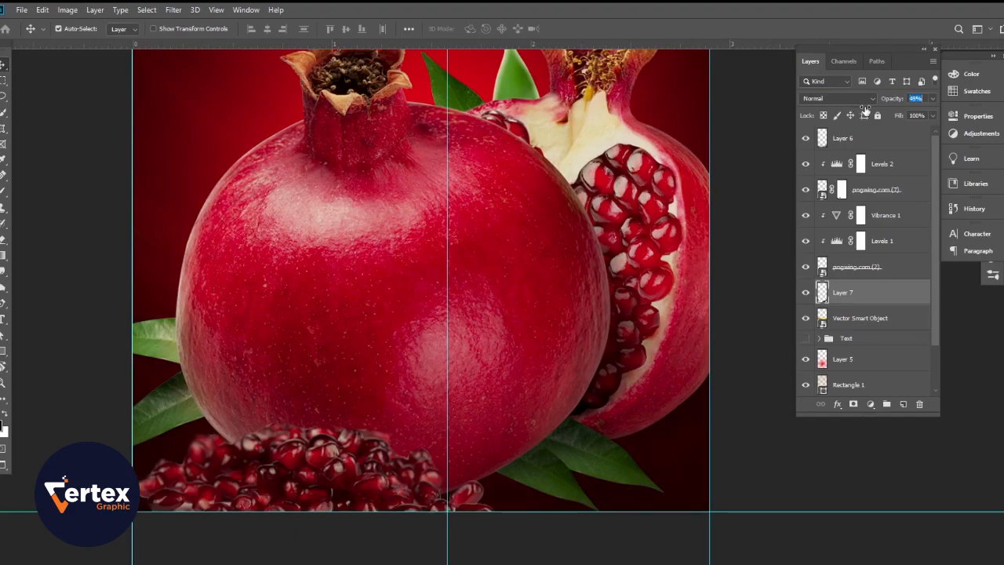
pyautogui.scroll(-4, 320, 322)
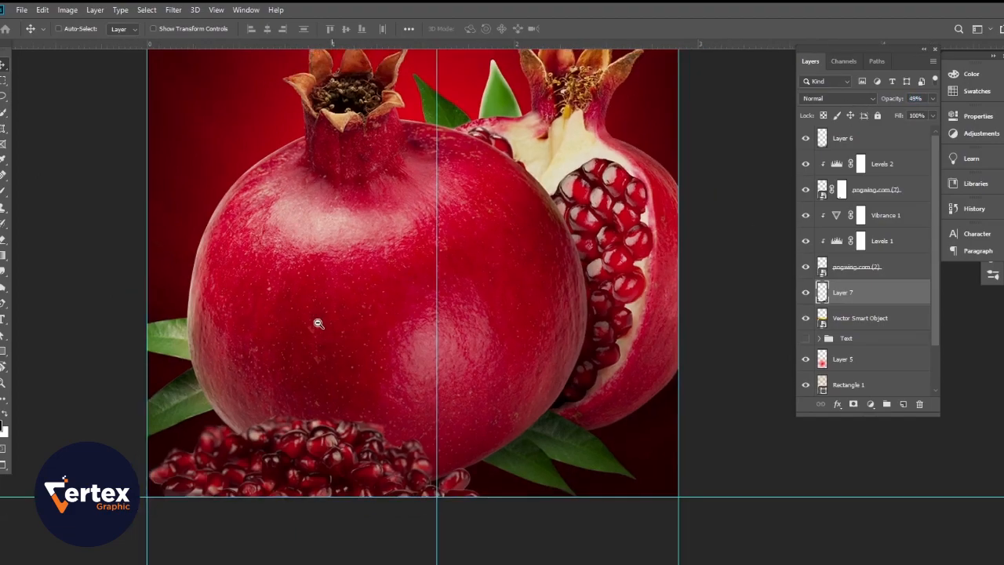
pyautogui.scroll(3, 355, 360)
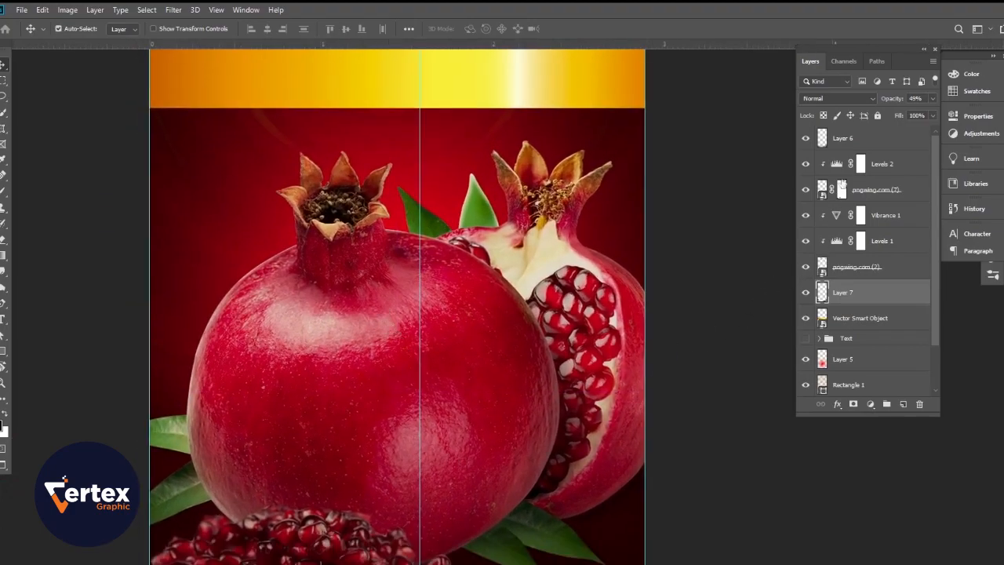
# Step: Darken the lower part of the seed pile on Layer 6 with a 200 px brush, and add a new layer on top
pyautogui.click(846, 142)
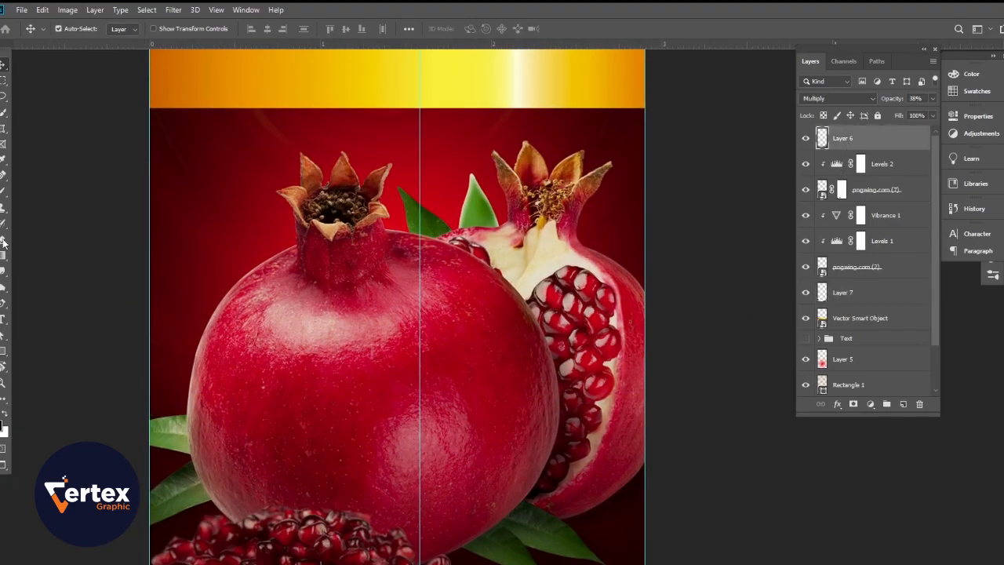
pyautogui.click(3, 190)
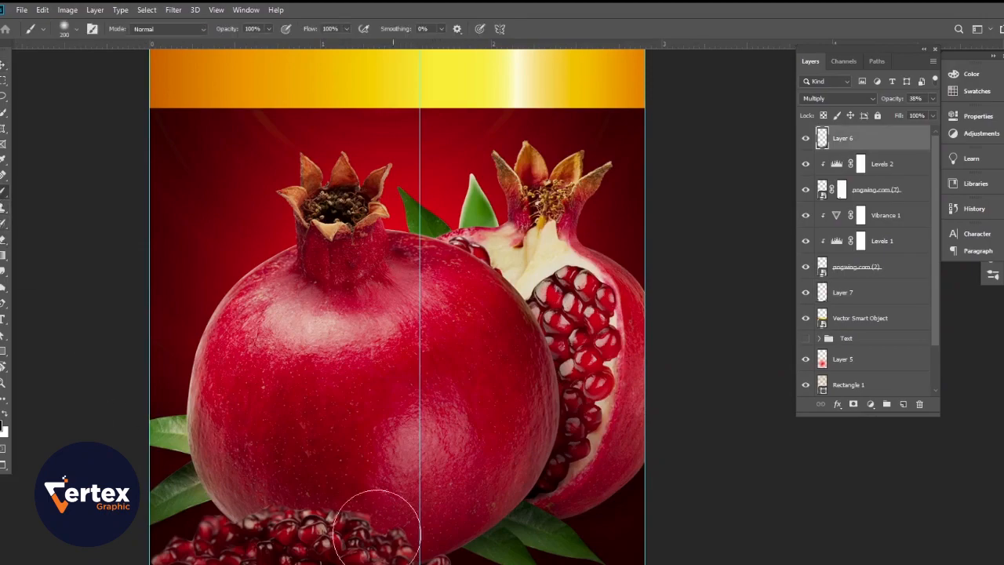
pyautogui.moveTo(451, 522); pyautogui.dragTo(471, 419)
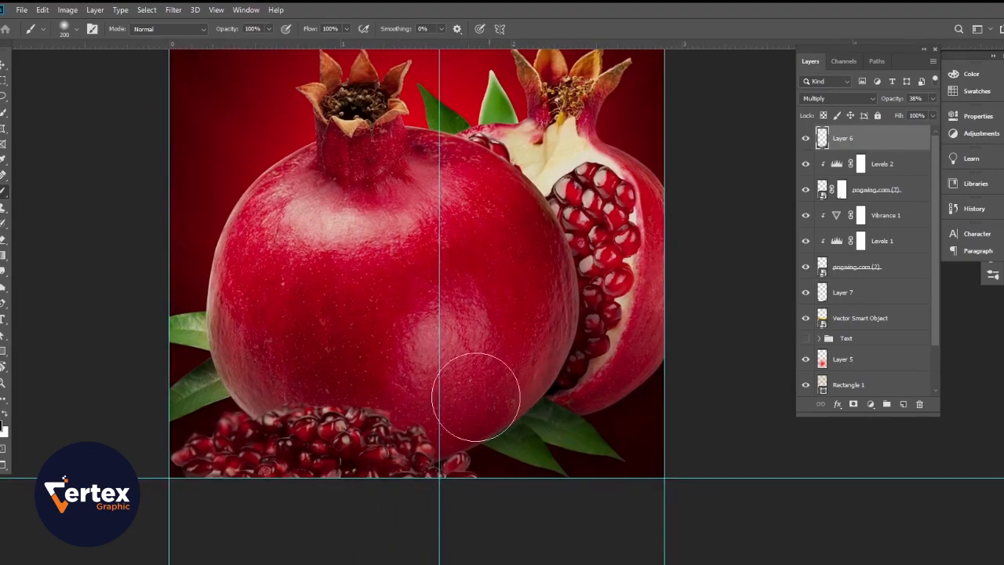
pyautogui.click(805, 138)
pyautogui.click(804, 138)
pyautogui.click(902, 405)
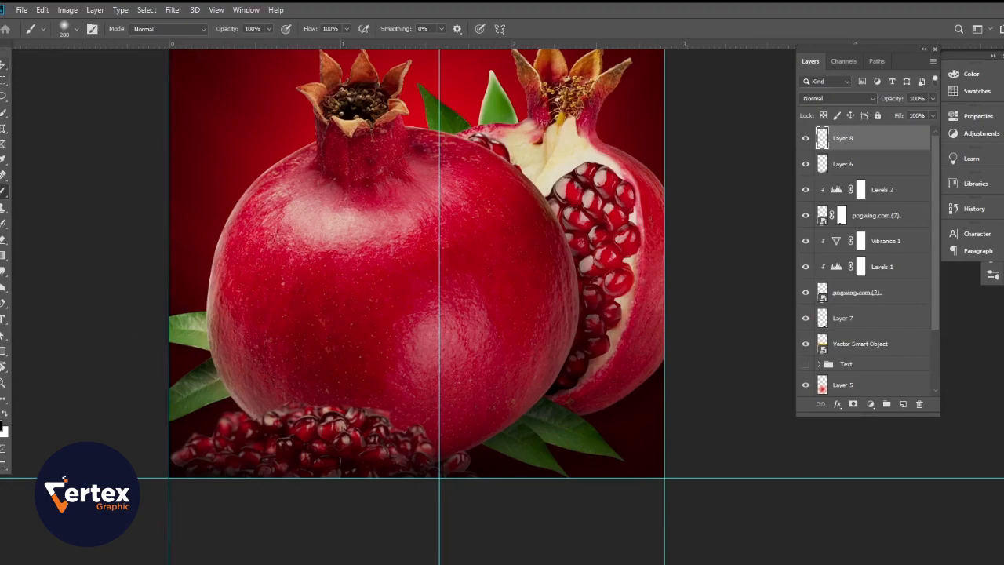
# Step: Examine the carton design from the pomegranates up to the ringed area above the gold band, with no layer selected
pyautogui.press('v')
pyautogui.moveTo(495, 333); pyautogui.dragTo(478, 332)
pyautogui.moveTo(478, 333)
pyautogui.mouseDown()
pyautogui.moveTo(470, 424)
pyautogui.moveTo(461, 398)
pyautogui.moveTo(480, 394)
pyautogui.mouseUp()
pyautogui.moveTo(464, 375); pyautogui.dragTo(484, 484)
pyautogui.moveTo(475, 412); pyautogui.dragTo(462, 409)
pyautogui.moveTo(486, 349); pyautogui.dragTo(484, 495)
pyautogui.moveTo(506, 347); pyautogui.dragTo(517, 356)
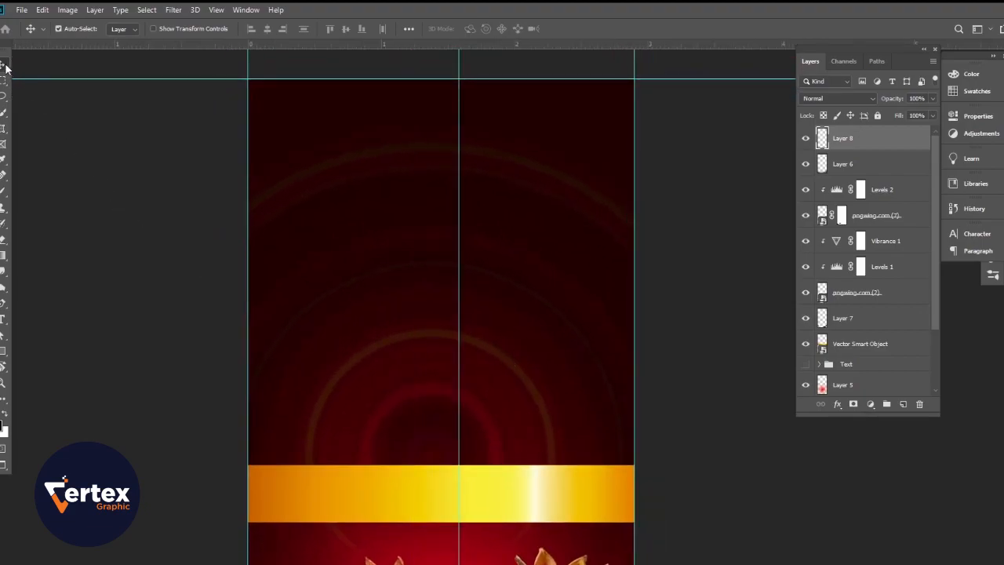
pyautogui.moveTo(491, 274); pyautogui.dragTo(481, 276)
pyautogui.moveTo(530, 356); pyautogui.dragTo(524, 288)
pyautogui.moveTo(516, 336); pyautogui.dragTo(531, 254)
pyautogui.click(677, 477)
pyautogui.moveTo(452, 480); pyautogui.dragTo(477, 325)
pyautogui.moveTo(475, 236); pyautogui.dragTo(490, 522)
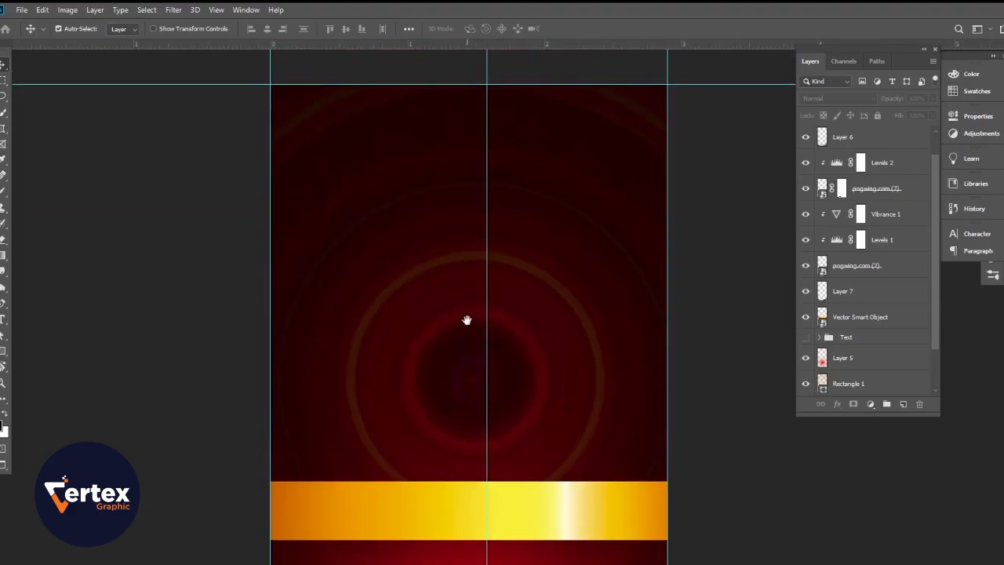
# Step: Draw a rectangle about 1113 by 1016 px over the ringed area above the gold band and fill it with black
pyautogui.click(612, 509)
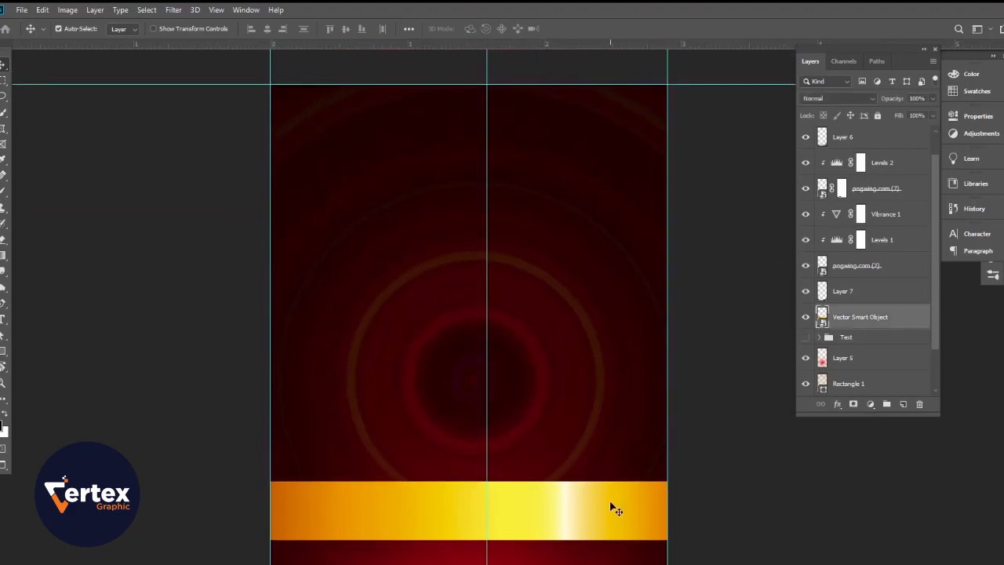
pyautogui.click(869, 338)
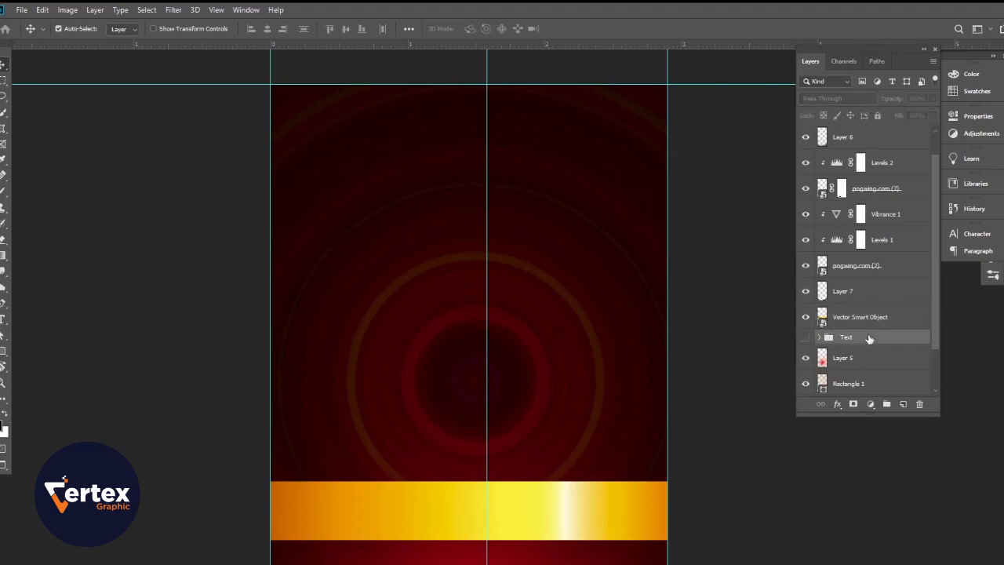
pyautogui.click(198, 297)
pyautogui.click(1, 356)
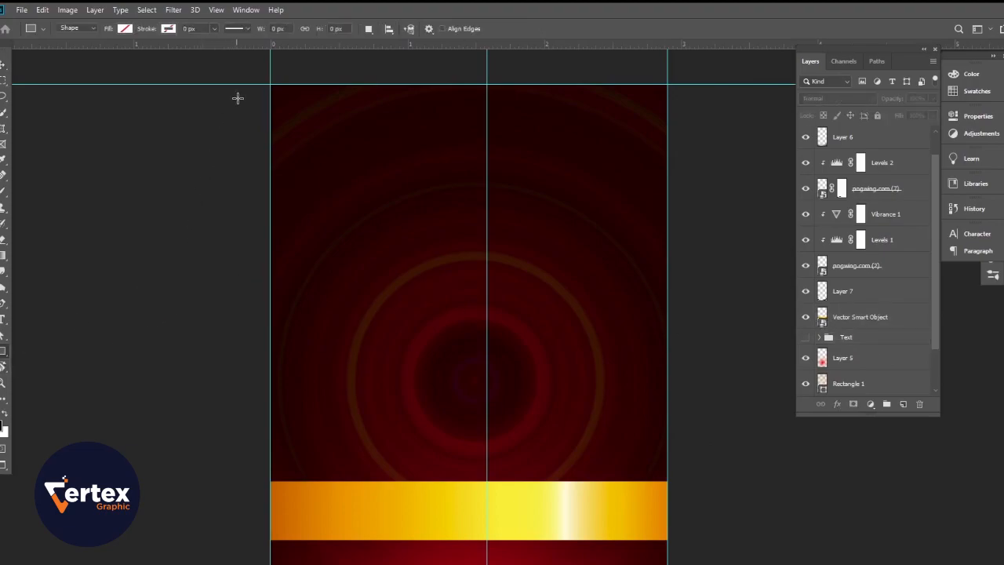
pyautogui.scroll(2, 240, 96)
pyautogui.moveTo(224, 81); pyautogui.dragTo(734, 542)
pyautogui.click(779, 189)
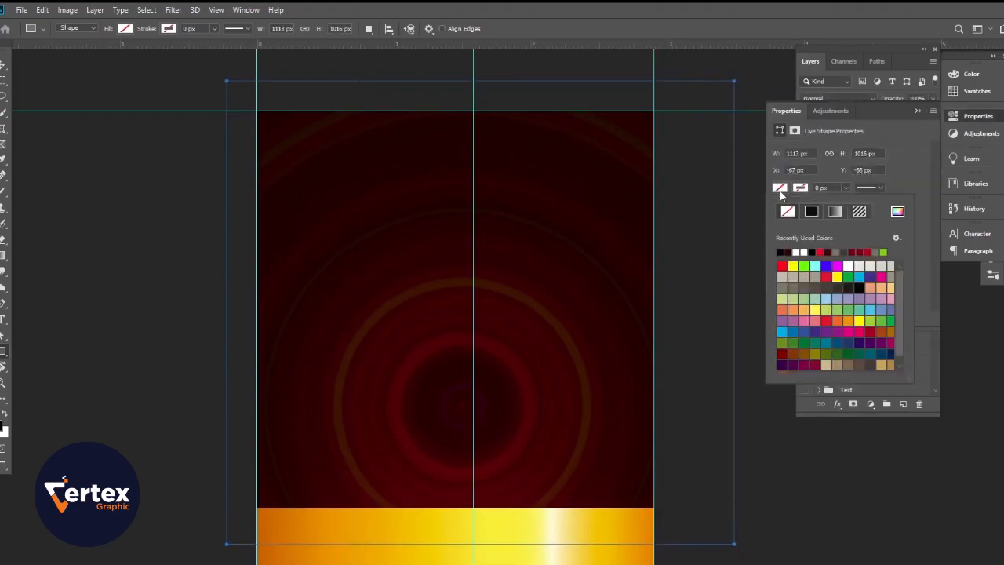
pyautogui.click(782, 252)
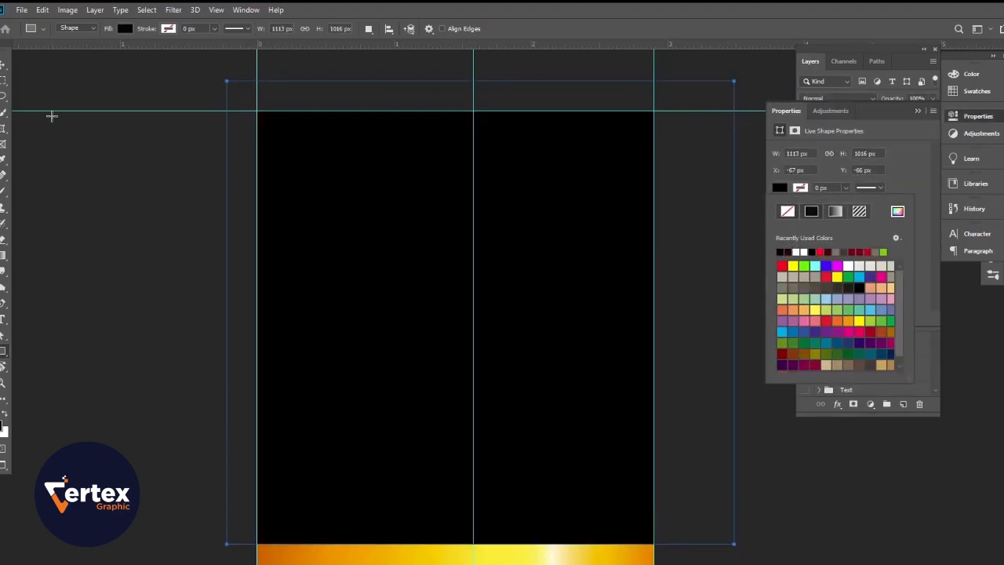
pyautogui.press('v')
pyautogui.click(918, 110)
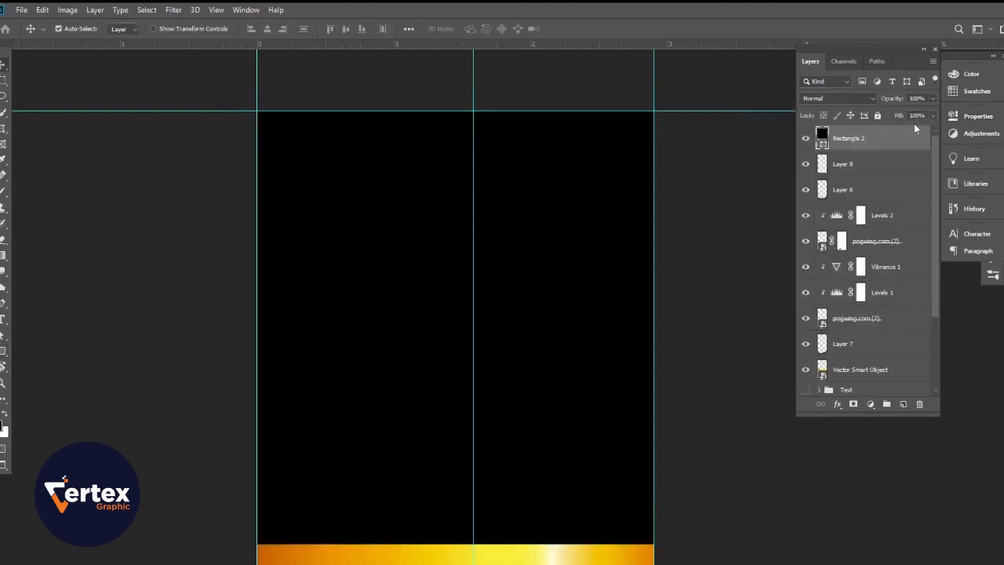
# Step: Move the black rectangle's layer down the stack to sit between Vector Smart Object and the Text group
pyautogui.moveTo(876, 140); pyautogui.dragTo(887, 375)
pyautogui.scroll(-1, 877, 381)
pyautogui.moveTo(867, 300); pyautogui.dragTo(867, 334)
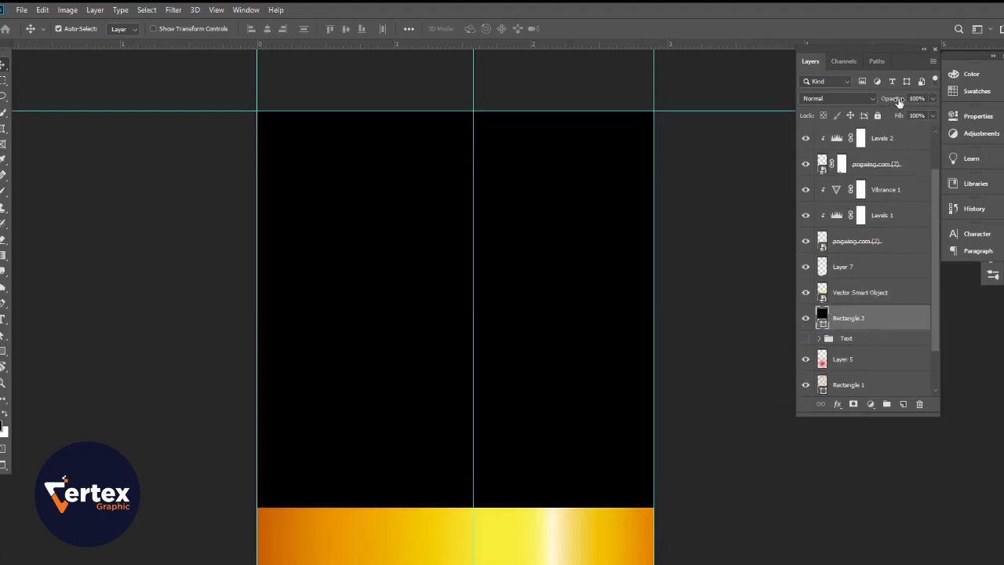
# Step: Set the black rectangle's opacity to 46% and compare the ringed area with and without it
pyautogui.moveTo(899, 102); pyautogui.dragTo(867, 102)
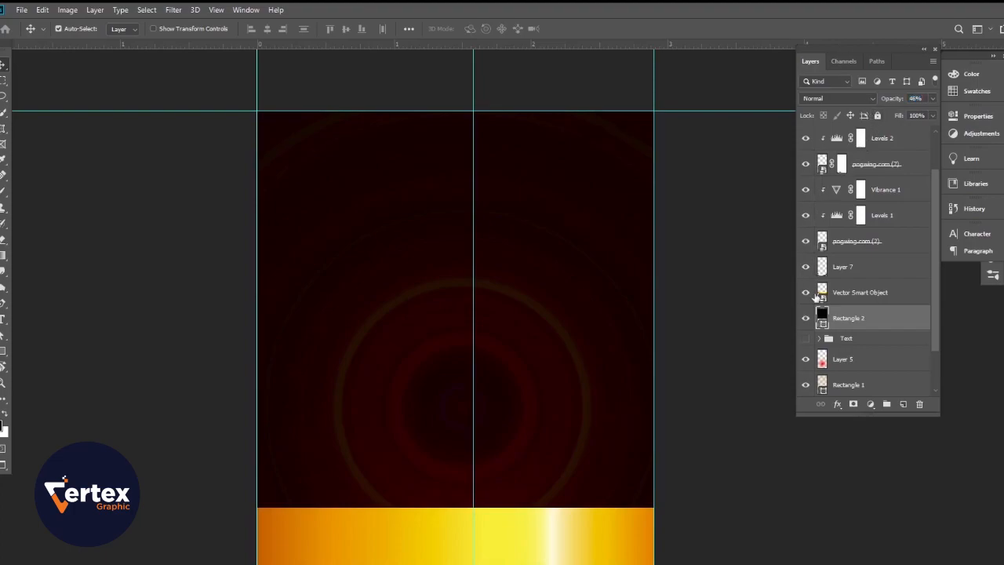
pyautogui.click(804, 320)
pyautogui.click(804, 320)
pyautogui.click(702, 412)
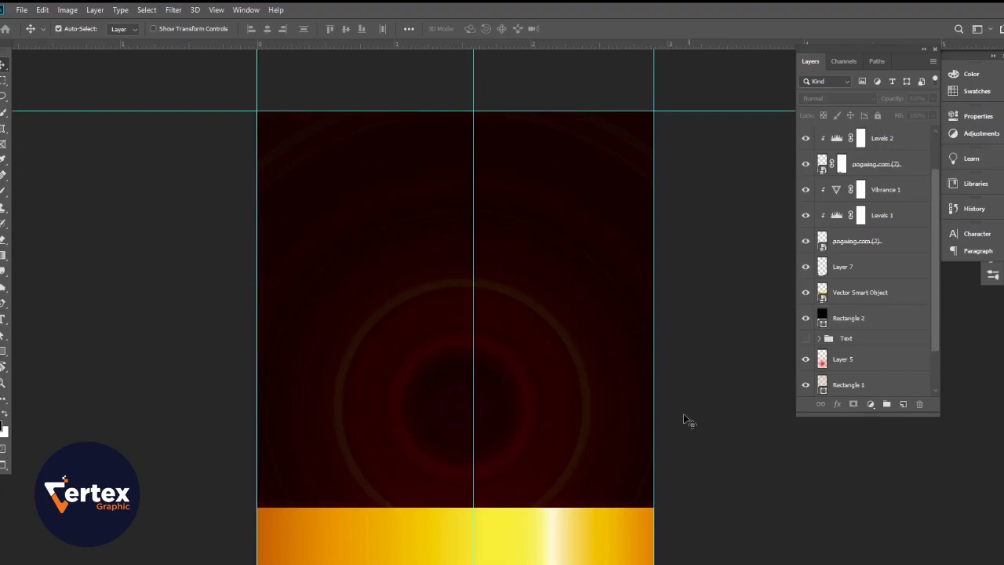
# Step: Examine the darkened ringed area together with the gold band and the pomegranates beneath it
pyautogui.moveTo(490, 367); pyautogui.dragTo(469, 363)
pyautogui.moveTo(551, 360); pyautogui.dragTo(598, 246)
pyautogui.moveTo(549, 289); pyautogui.dragTo(561, 298)
pyautogui.moveTo(569, 244); pyautogui.dragTo(567, 369)
pyautogui.moveTo(539, 311); pyautogui.dragTo(514, 367)
pyautogui.moveTo(517, 323); pyautogui.dragTo(499, 318)
pyautogui.moveTo(535, 265); pyautogui.dragTo(535, 197)
pyautogui.moveTo(559, 285)
pyautogui.mouseDown()
pyautogui.moveTo(560, 180)
pyautogui.moveTo(560, 269)
pyautogui.mouseUp()
# Step: Group all layers from Rectangle 2 up to Layer 8 and name the group Base
pyautogui.click(667, 257)
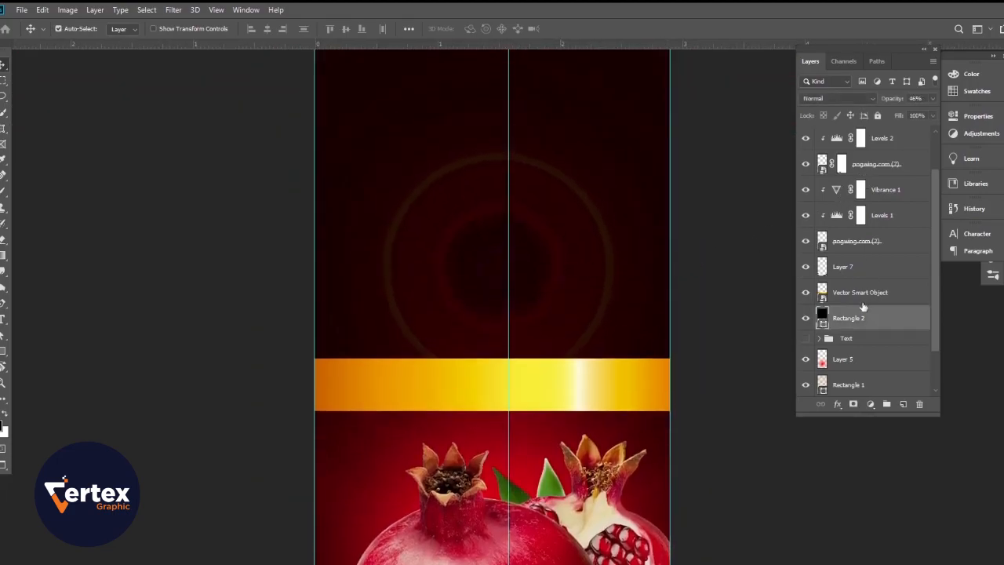
pyautogui.click(893, 143)
pyautogui.moveTo(937, 209); pyautogui.dragTo(928, 155)
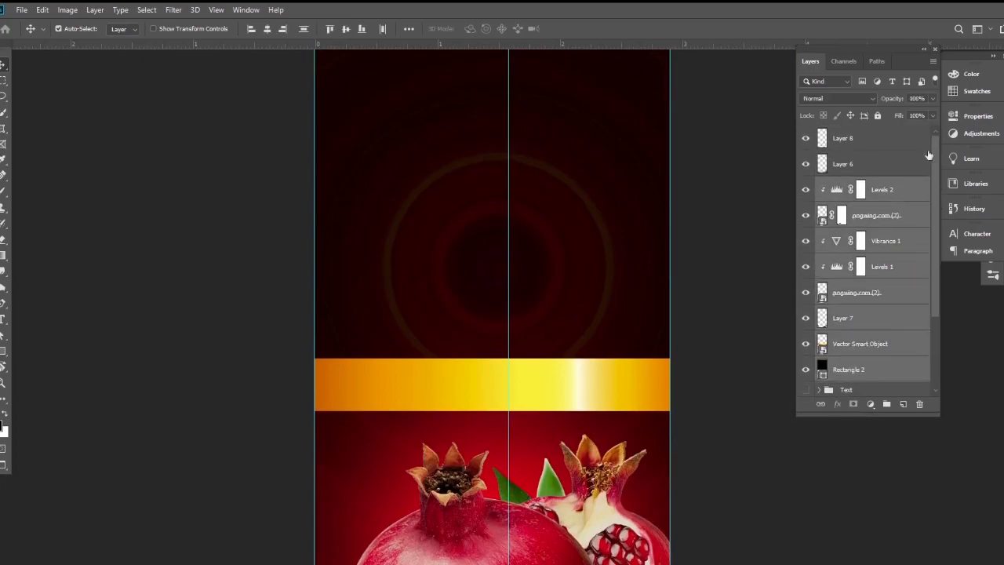
pyautogui.keyDown('ctrl'); pyautogui.click(866, 165); pyautogui.keyUp('ctrl')
pyautogui.keyDown('ctrl'); pyautogui.click(866, 140); pyautogui.keyUp('ctrl')
pyautogui.hotkey('ctrl', 'g')
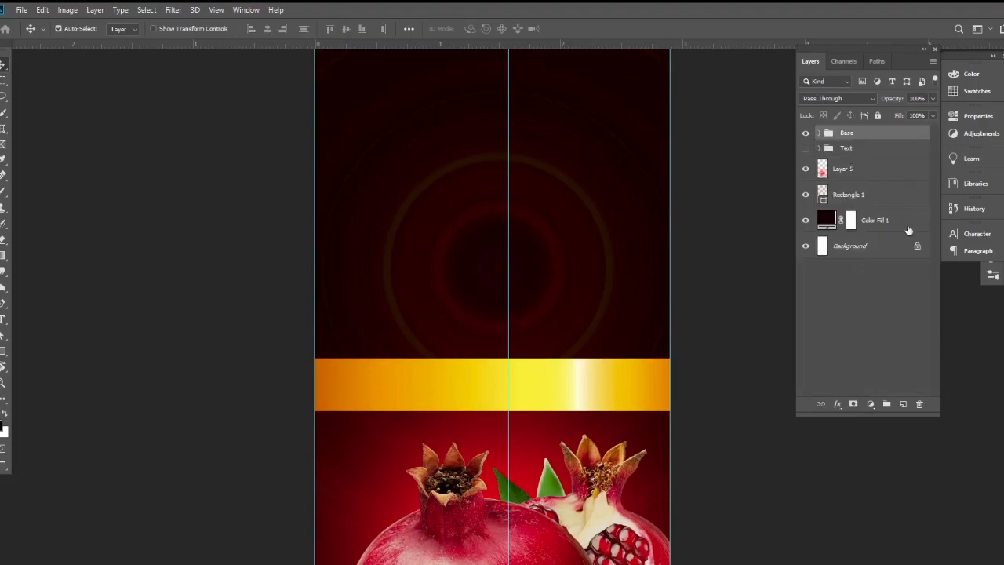
pyautogui.click(848, 379)
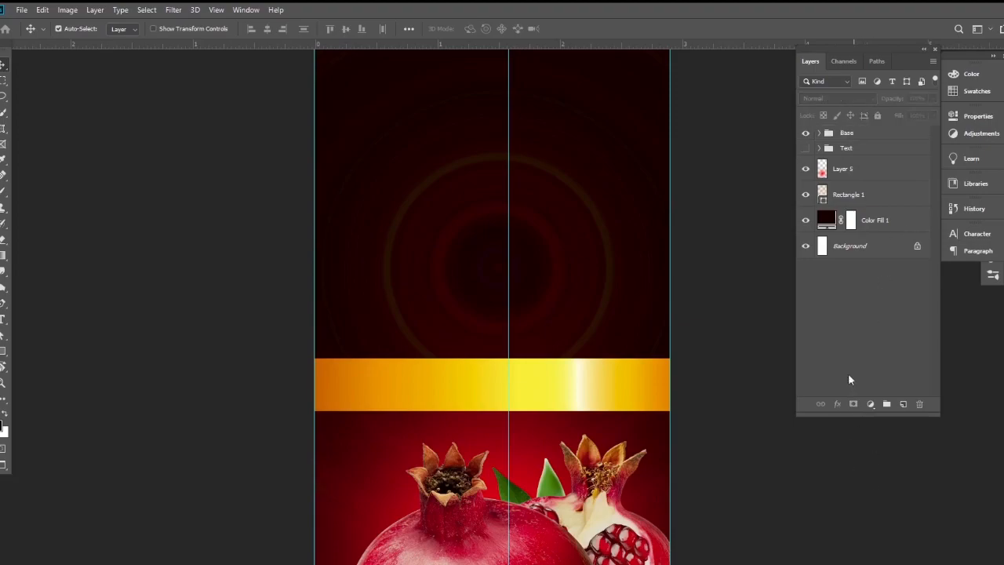
# Step: Show the Text group and move it above the Base group
pyautogui.click(805, 148)
pyautogui.keyDown('alt'); pyautogui.click(494, 317); pyautogui.keyUp('alt')
pyautogui.keyDown('alt'); pyautogui.click(479, 328); pyautogui.keyUp('alt')
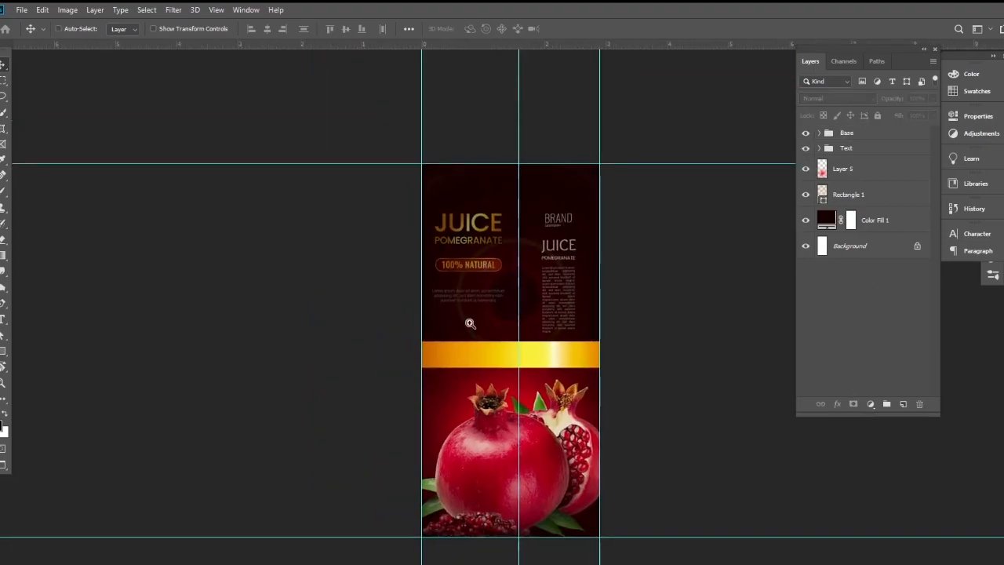
pyautogui.click(489, 330)
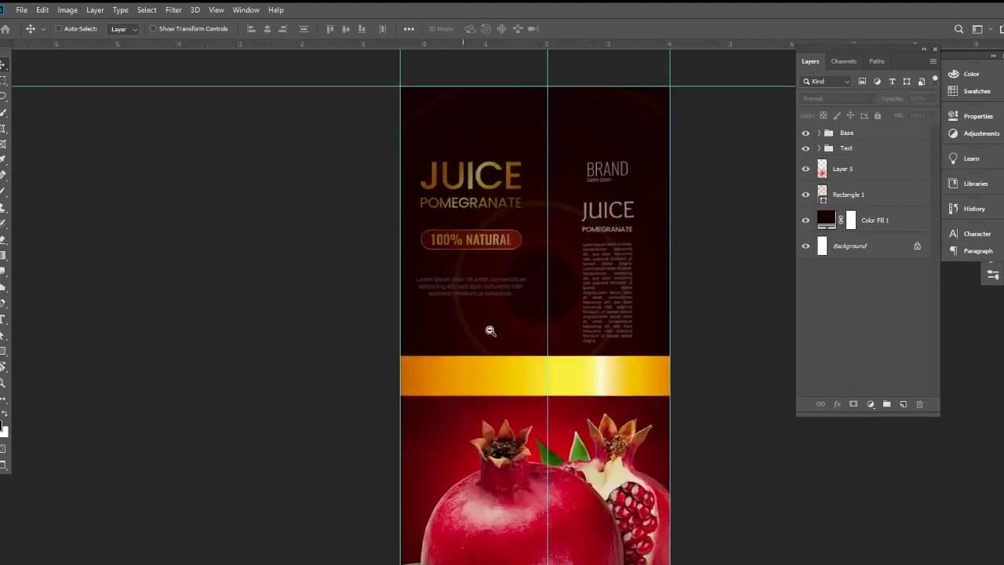
pyautogui.click(859, 150)
pyautogui.keyDown('shift'); pyautogui.click(865, 130); pyautogui.keyUp('shift')
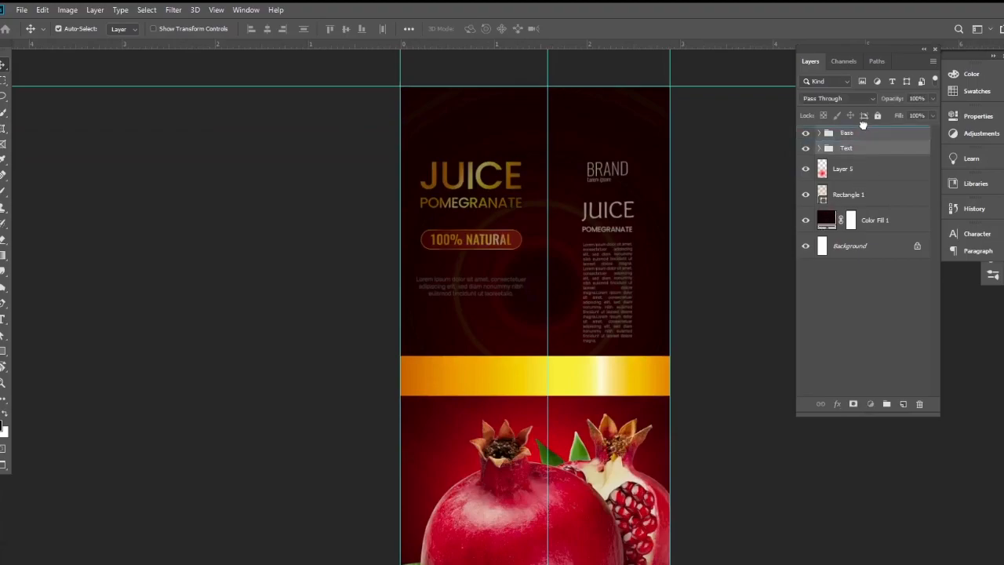
pyautogui.moveTo(863, 126); pyautogui.dragTo(862, 127)
pyautogui.click(753, 246)
# Step: Examine the carton's front and side text against the darkened background, gold band and pomegranates
pyautogui.moveTo(546, 273); pyautogui.dragTo(489, 327)
pyautogui.moveTo(518, 353); pyautogui.dragTo(527, 333)
pyautogui.moveTo(401, 315); pyautogui.dragTo(419, 341)
pyautogui.moveTo(536, 324); pyautogui.dragTo(459, 293)
pyautogui.keyDown('alt'); pyautogui.click(477, 334); pyautogui.keyUp('alt')
pyautogui.moveTo(477, 334); pyautogui.dragTo(505, 267)
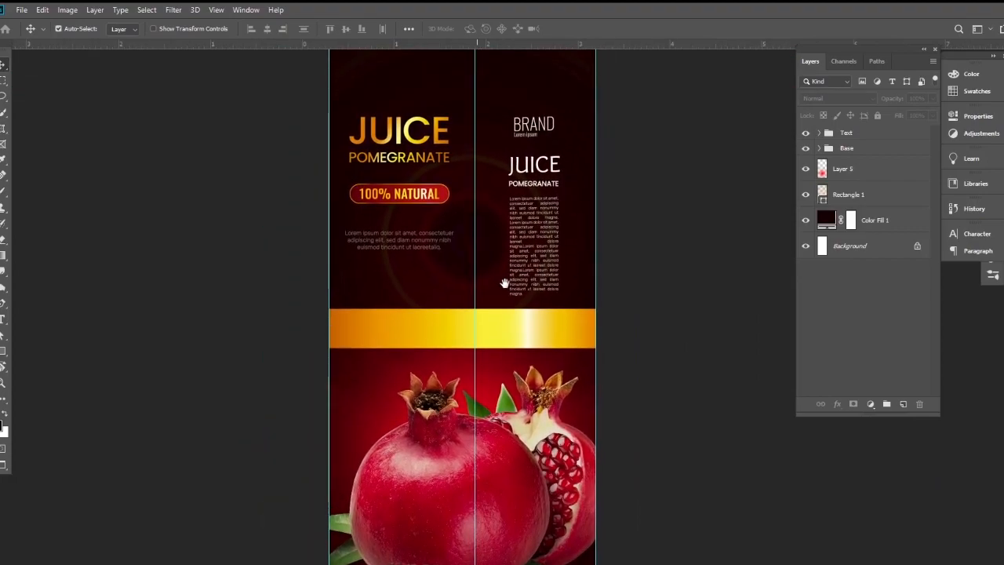